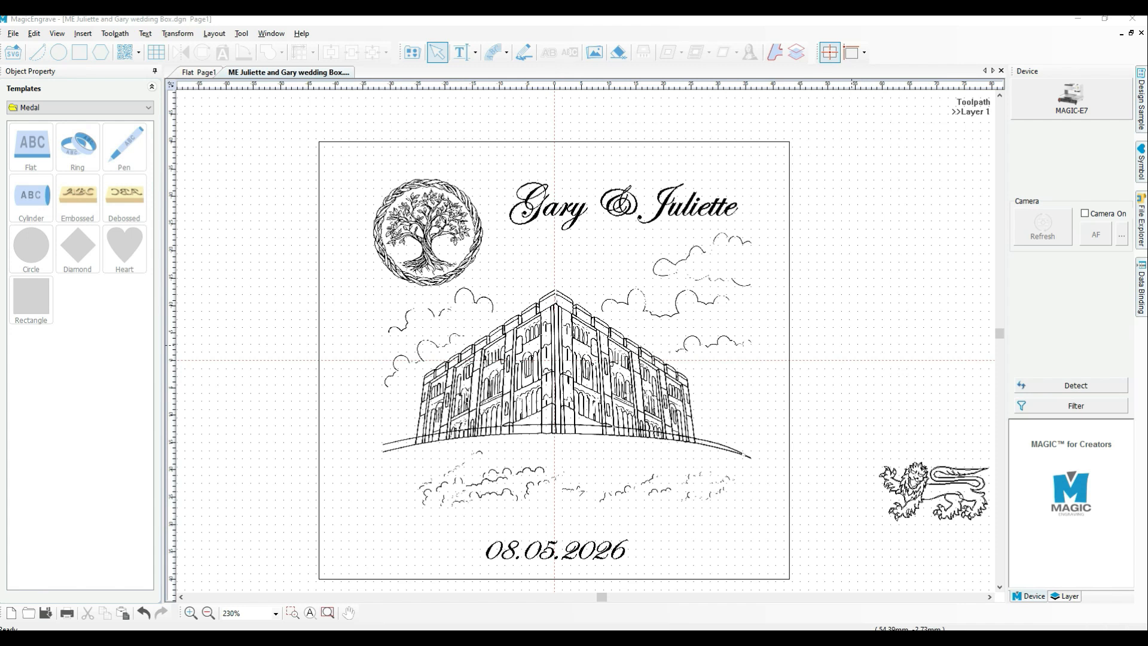
# Examine the lion drawing beside the plate to check which separate outline shapes it consists of.
pyautogui.scroll(-2, 843, 336)
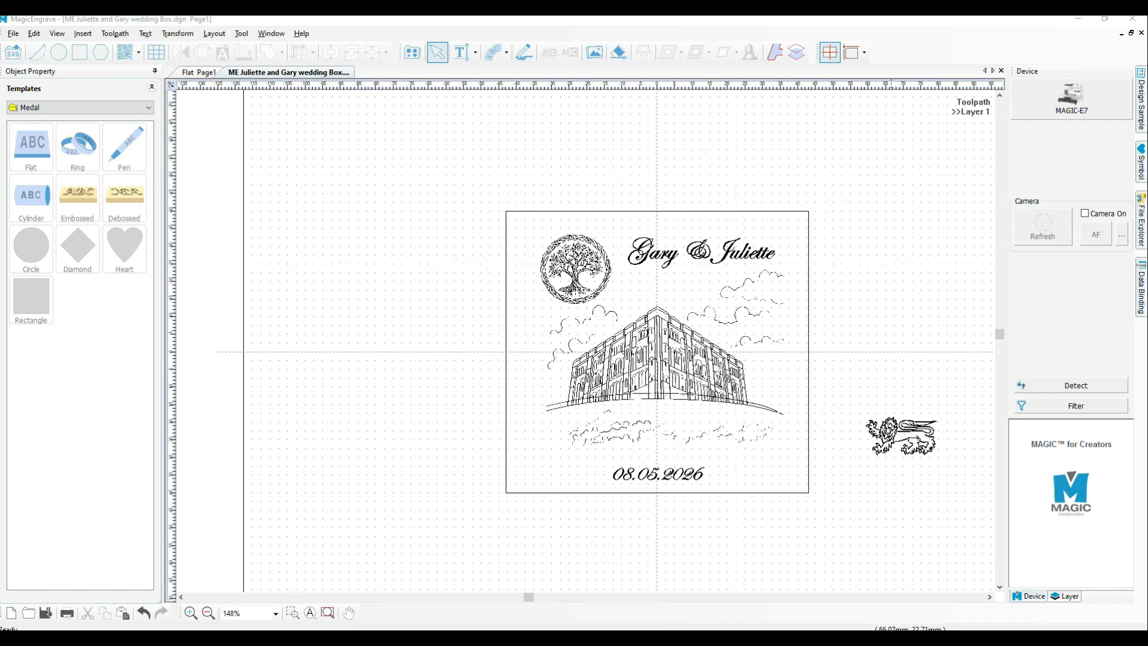
pyautogui.scroll(3, 951, 442)
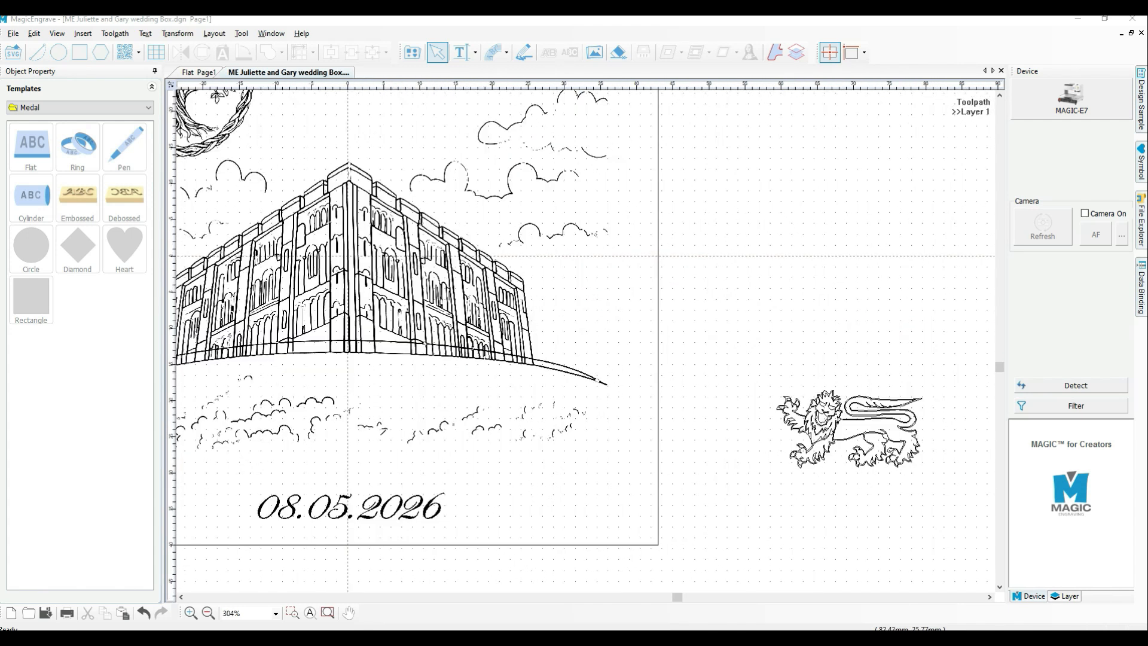
pyautogui.scroll(1, 946, 441)
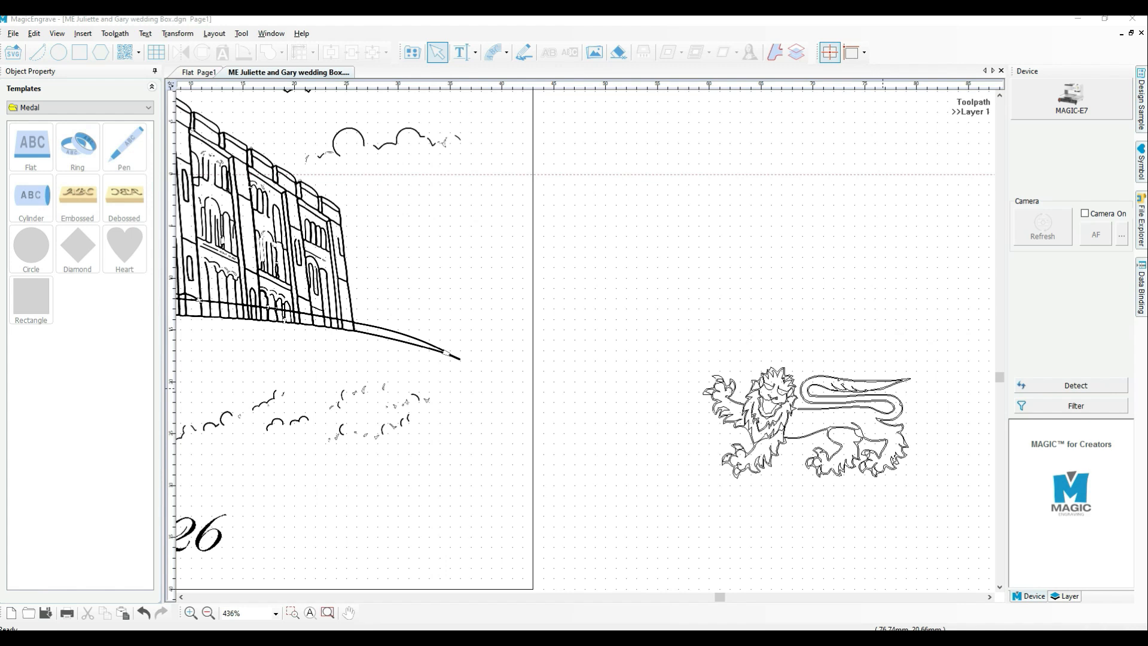
pyautogui.click(871, 377)
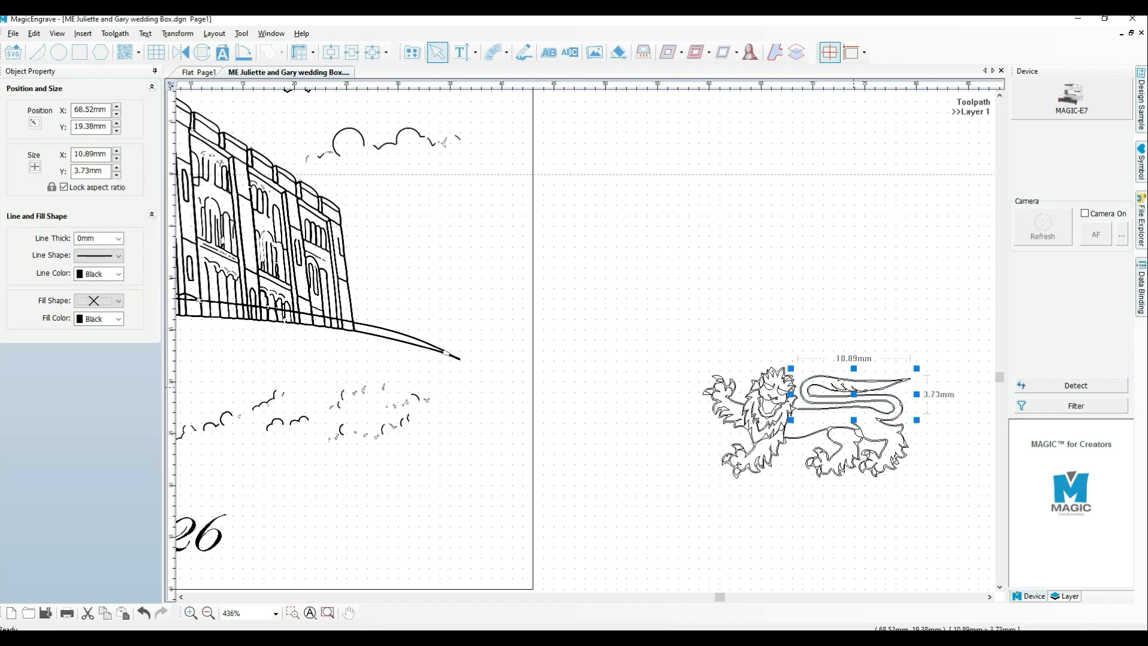
pyautogui.click(837, 427)
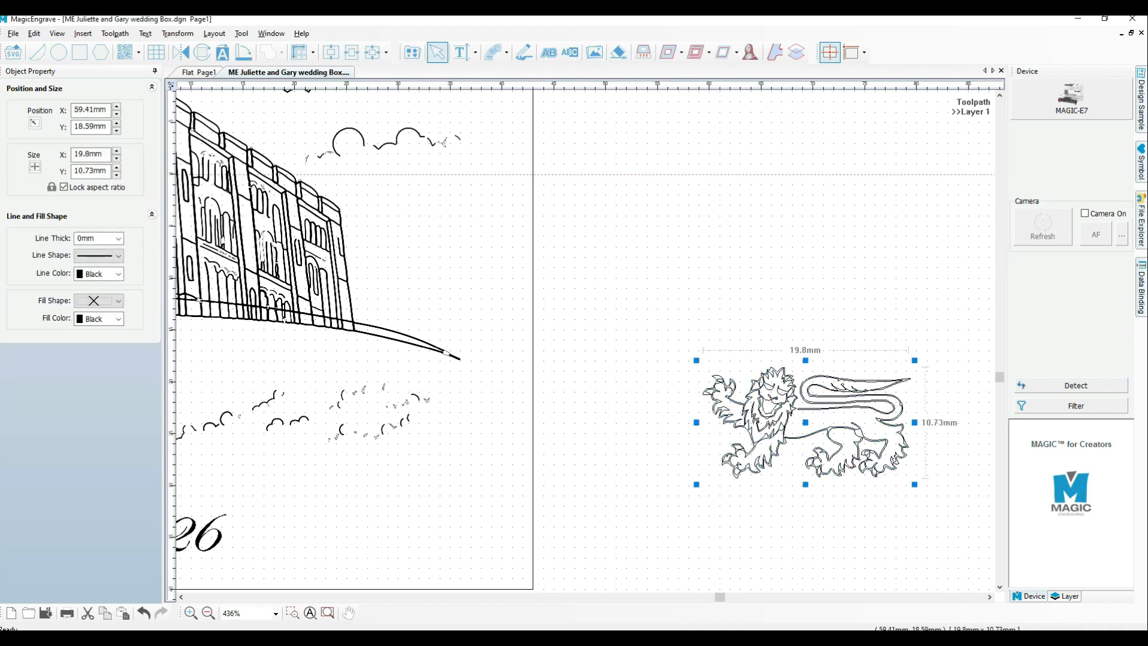
pyautogui.click(807, 450)
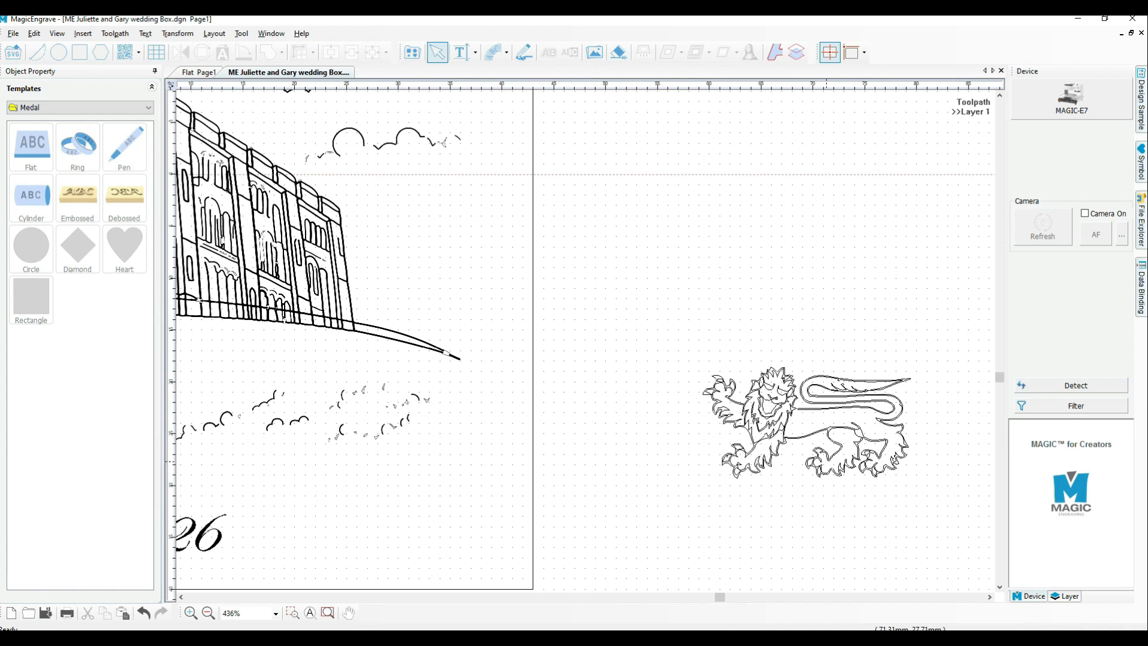
pyautogui.click(808, 436)
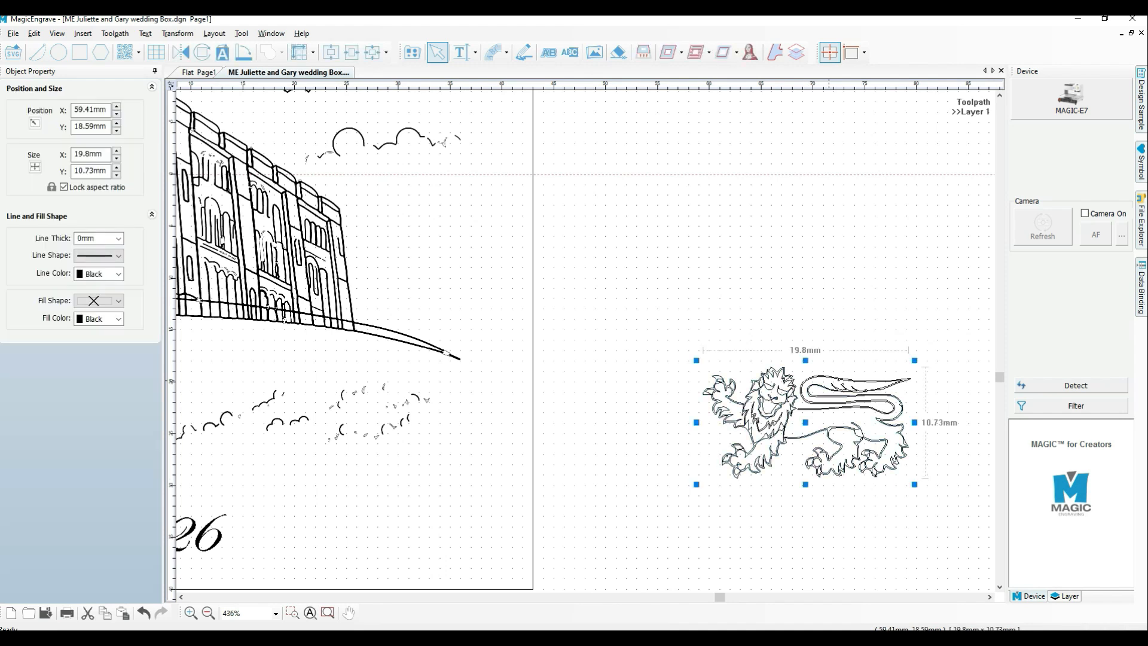
pyautogui.click(829, 381)
pyautogui.click(843, 387)
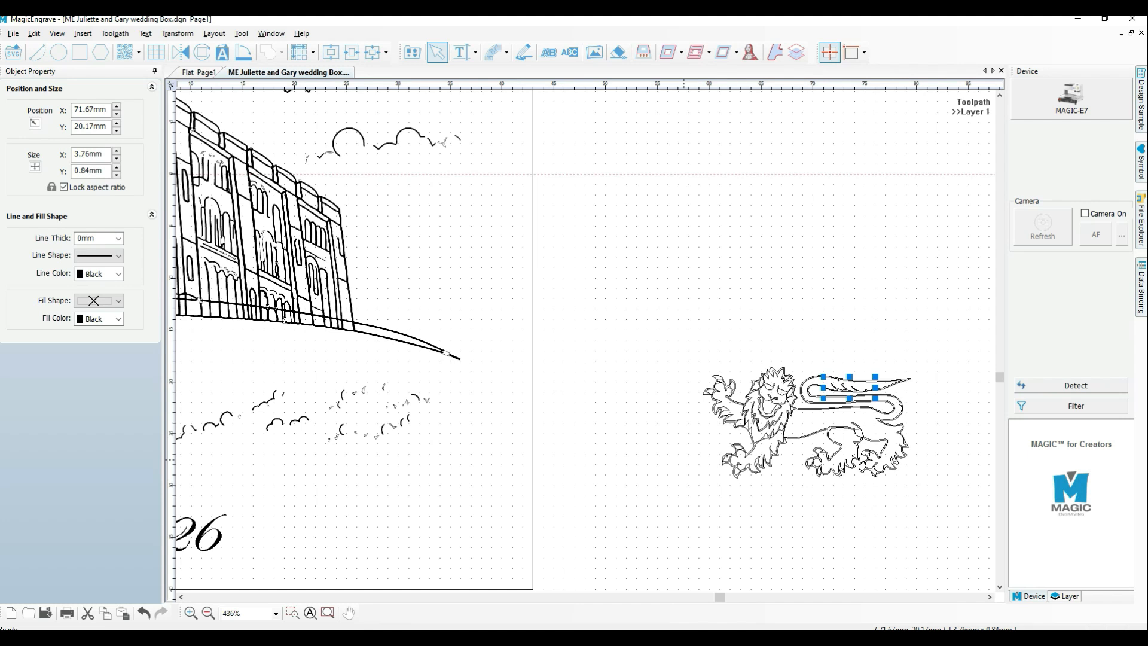
pyautogui.click(684, 460)
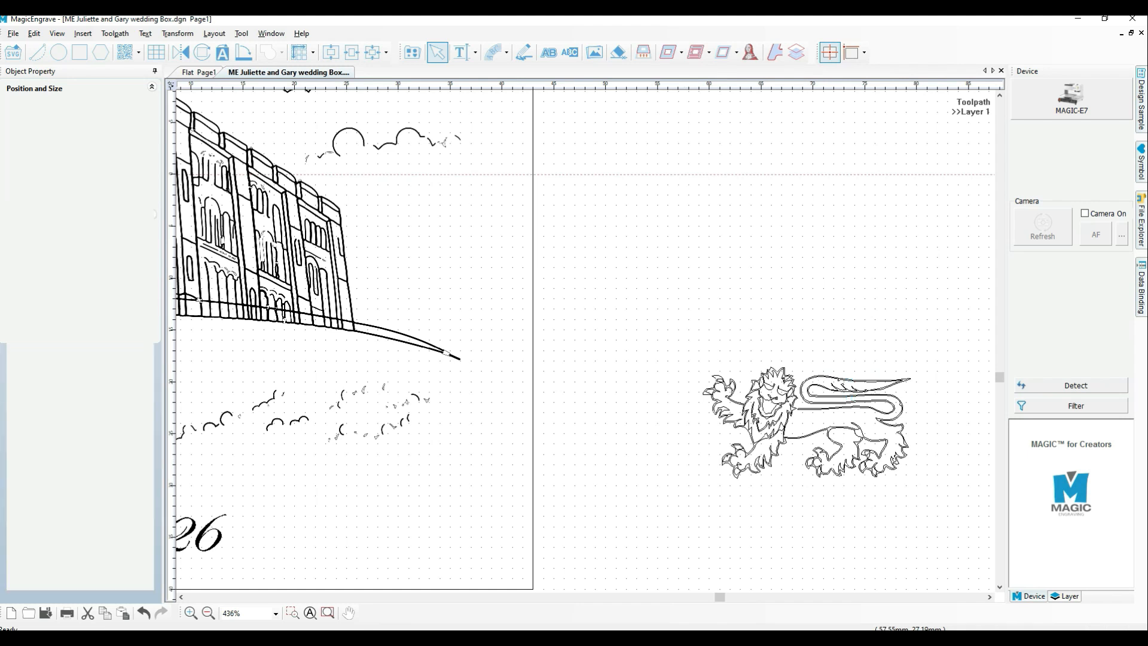
# Select all shapes of the lion drawing beside the plate and group them into one object.
pyautogui.moveTo(651, 324); pyautogui.dragTo(927, 501)
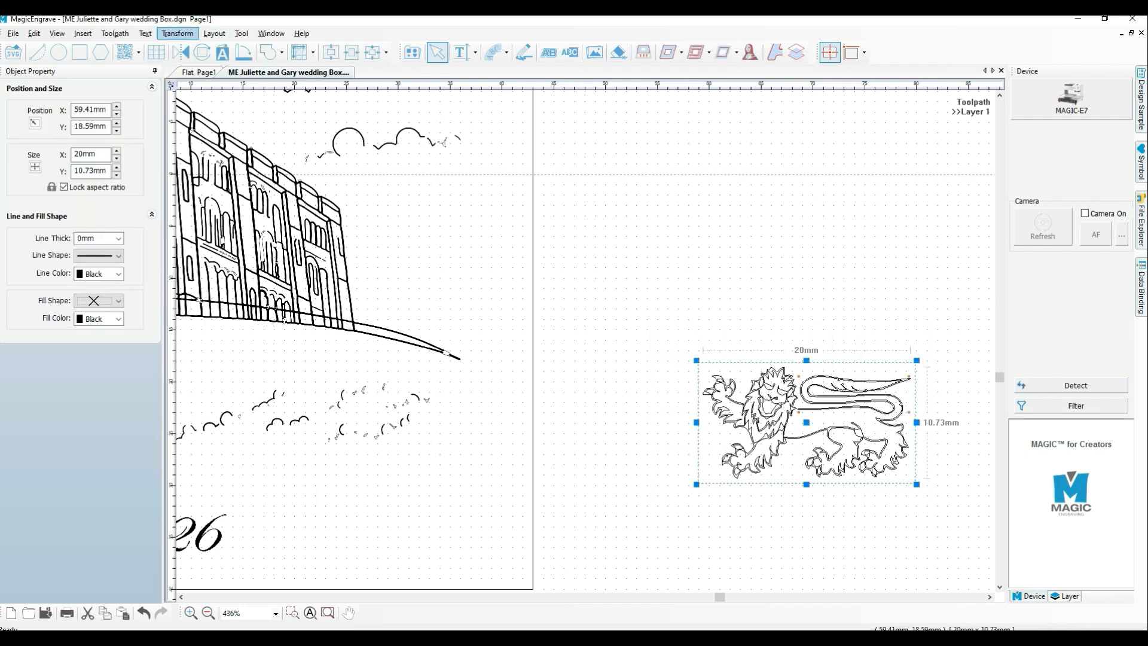
pyautogui.click(177, 33)
pyautogui.click(192, 319)
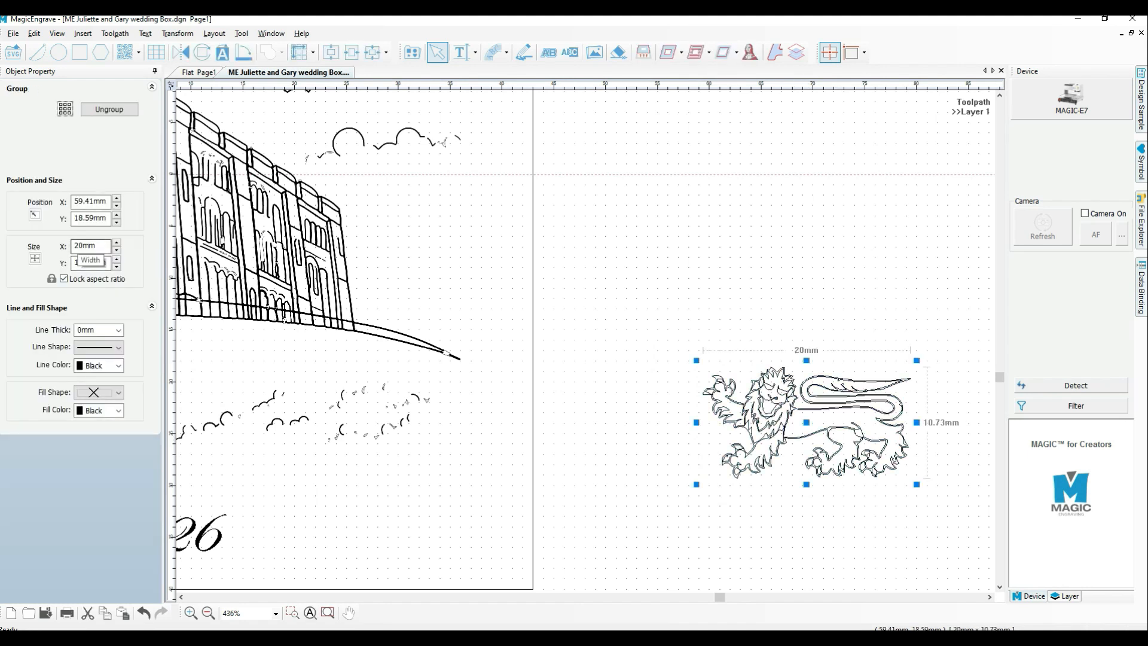
# Set the grouped lion's width to 8 mm with the aspect ratio locked.
pyautogui.doubleClick(78, 246)
pyautogui.write('8')
pyautogui.press('Return')
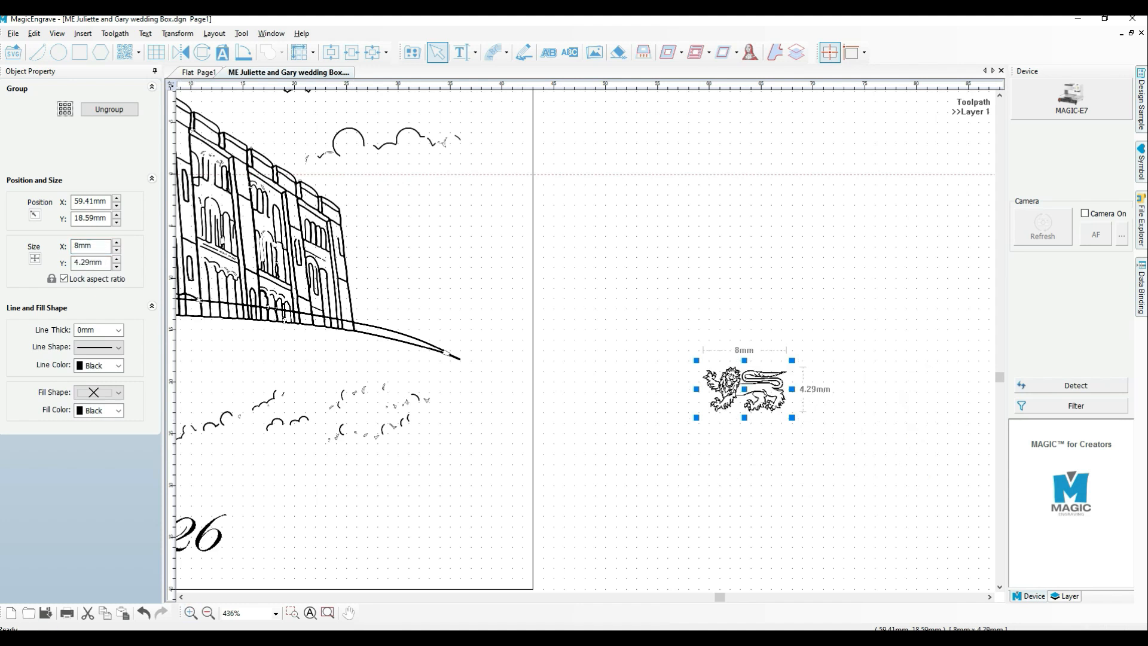
# Move the lion onto the plate just below the castle's centre, at about X -4.36 mm, Y 14.37 mm.
pyautogui.click(181, 597)
pyautogui.click(181, 597)
pyautogui.click(182, 597)
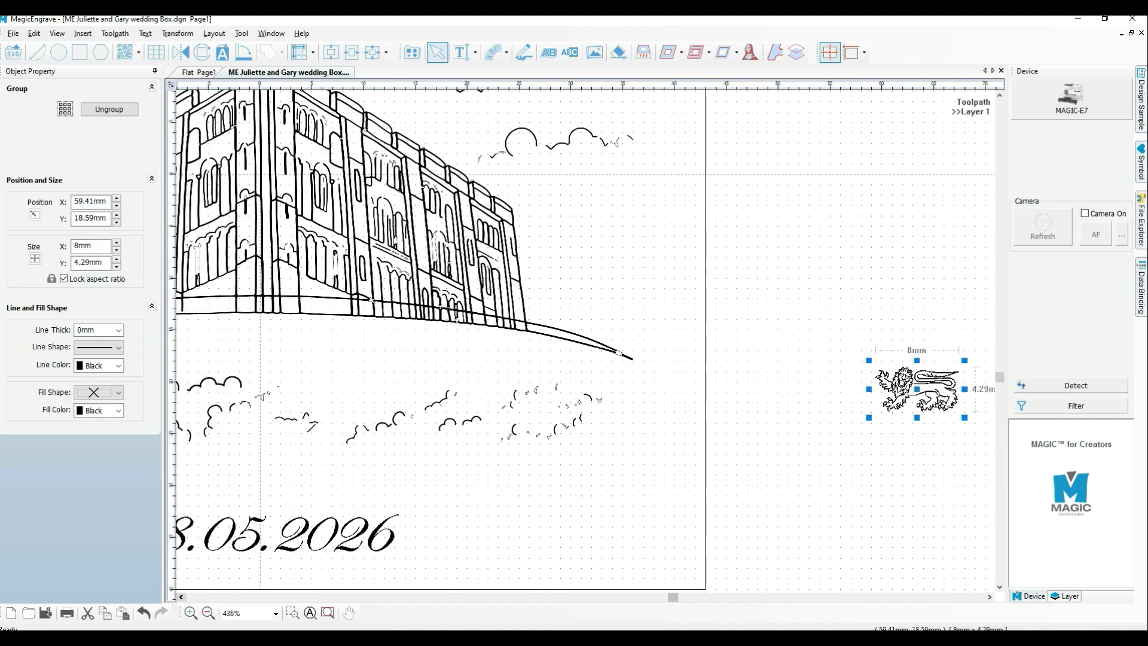
pyautogui.moveTo(917, 389); pyautogui.dragTo(256, 345)
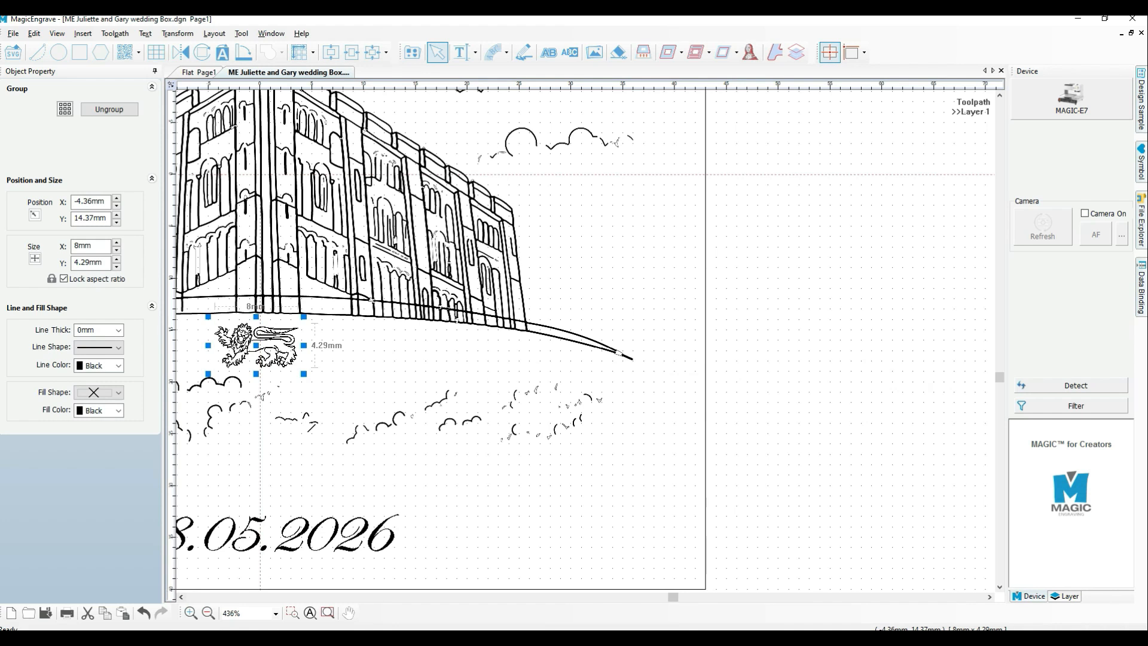
# Nudge the lion slightly down below the castle to a Y position of 14.66 mm, and deselect it.
pyautogui.click(181, 596)
pyautogui.click(182, 597)
pyautogui.click(181, 597)
pyautogui.click(181, 596)
pyautogui.click(181, 597)
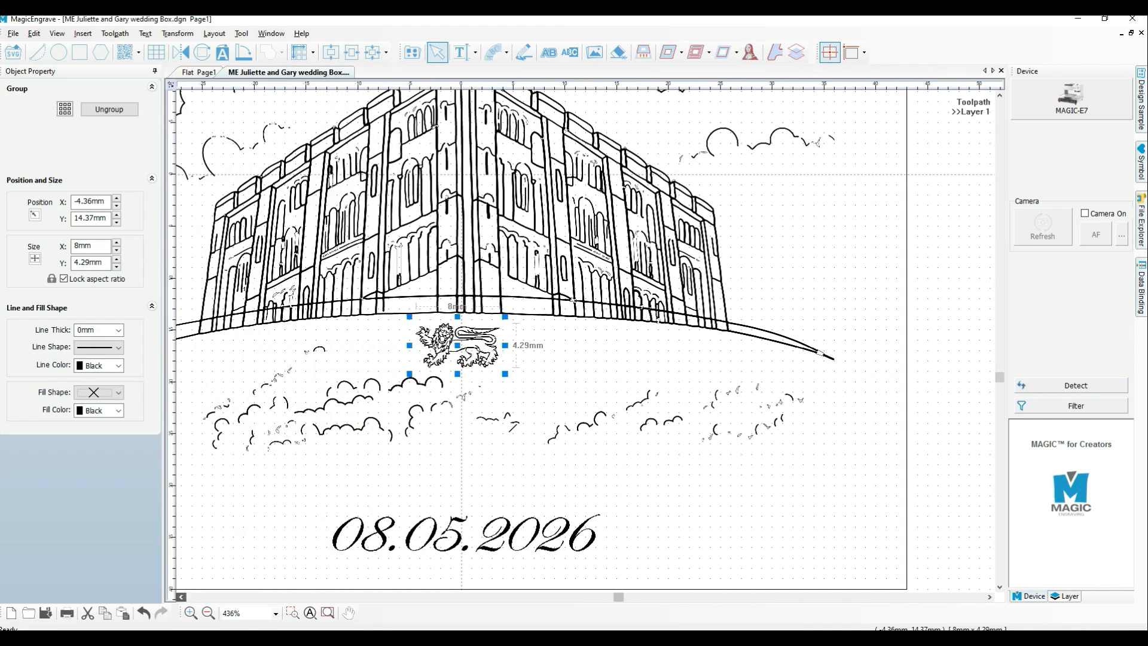
pyautogui.click(182, 597)
pyautogui.click(181, 597)
pyautogui.click(181, 597)
pyautogui.click(181, 597)
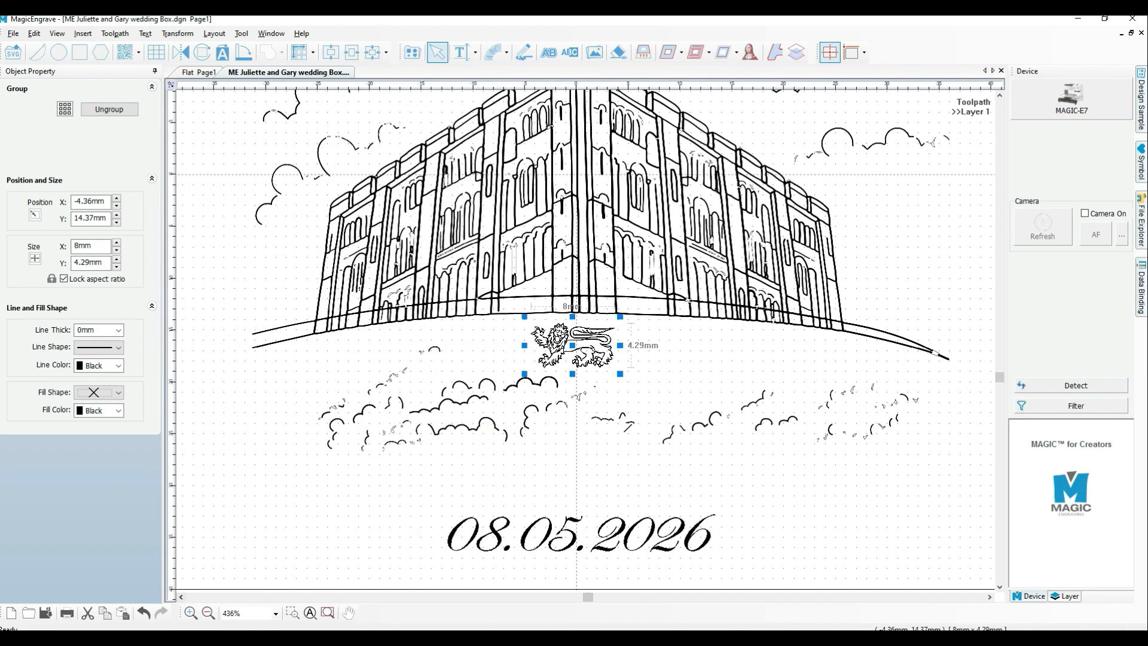
pyautogui.press('Down')
pyautogui.press('Down')
pyautogui.press('Down')
pyautogui.press('Down')
pyautogui.press('Down')
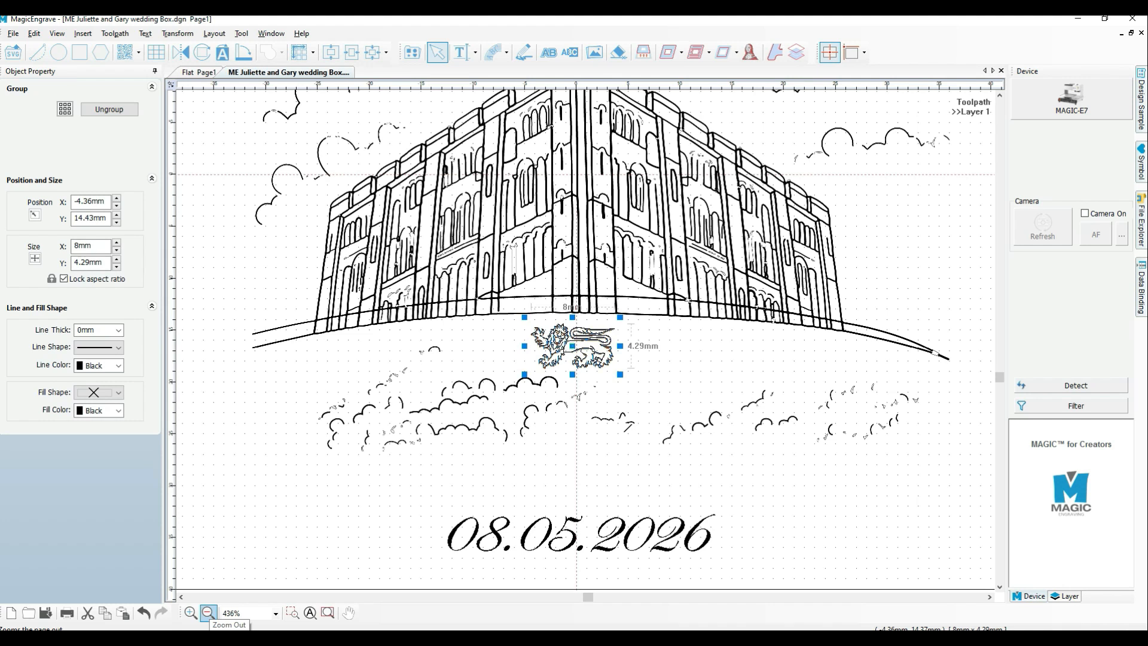
pyautogui.click(208, 613)
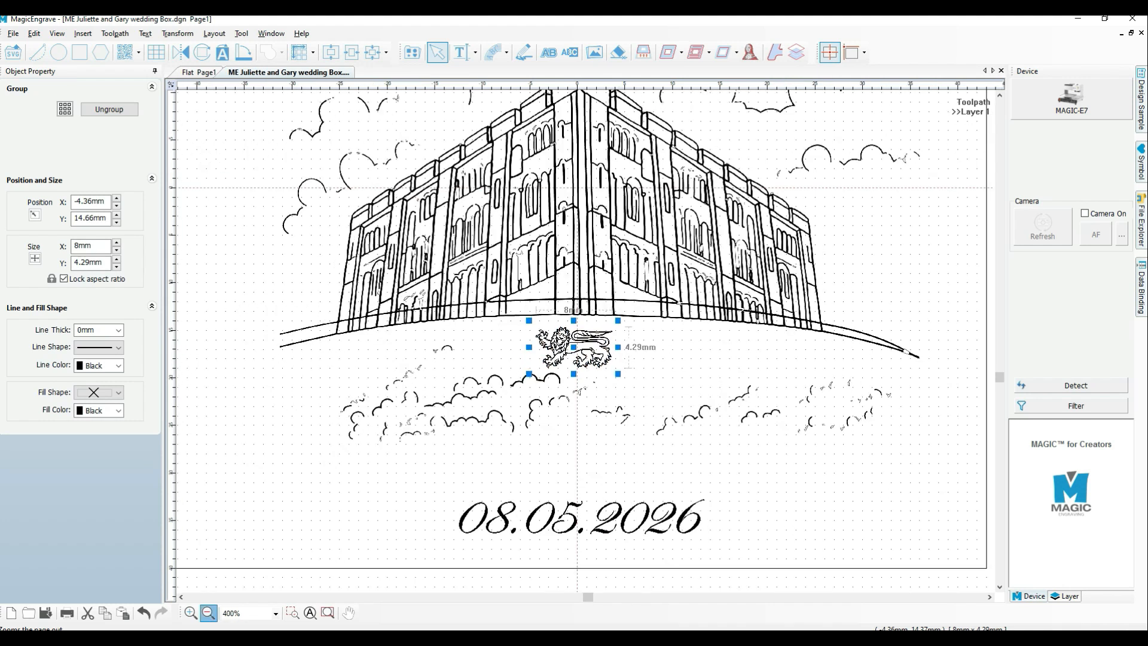
pyautogui.click(209, 613)
pyautogui.click(948, 267)
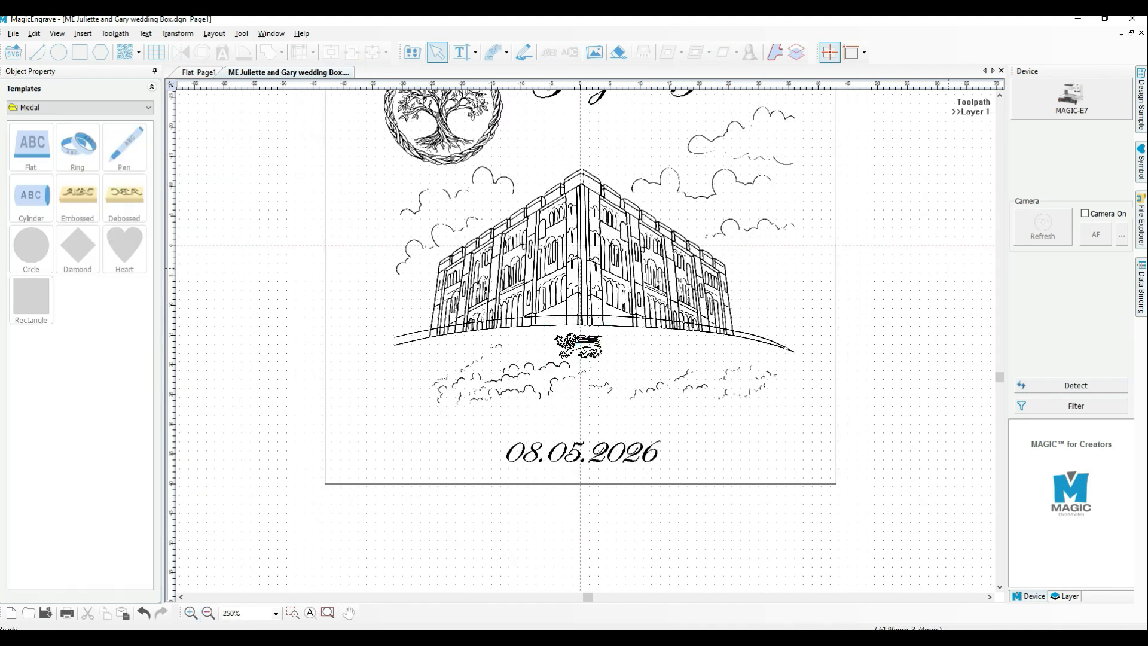
# Review the whole plate layout with the lion in place, from the castle and date up to the tree and names.
pyautogui.scroll(4, 948, 268)
pyautogui.scroll(-2, 948, 268)
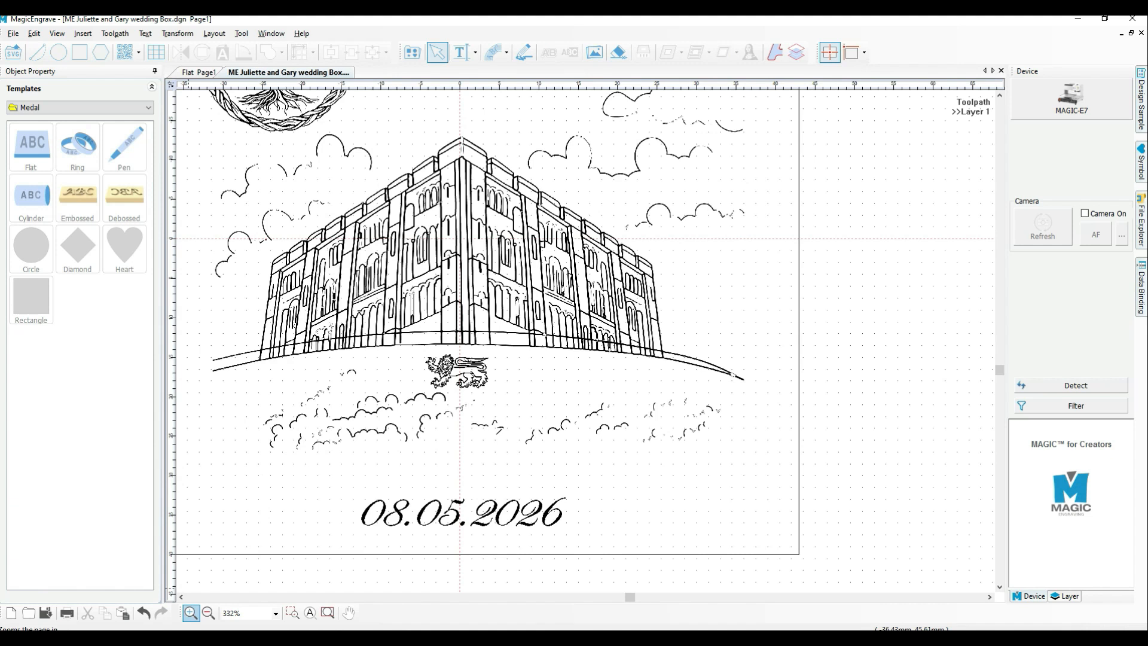
pyautogui.click(181, 596)
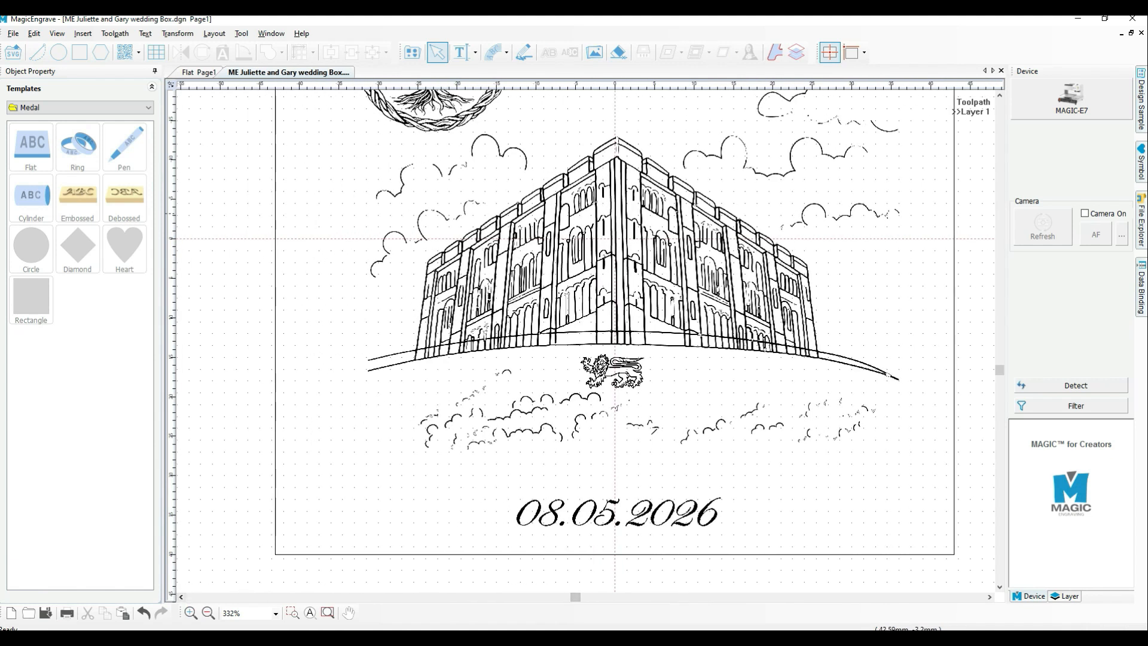
pyautogui.click(209, 613)
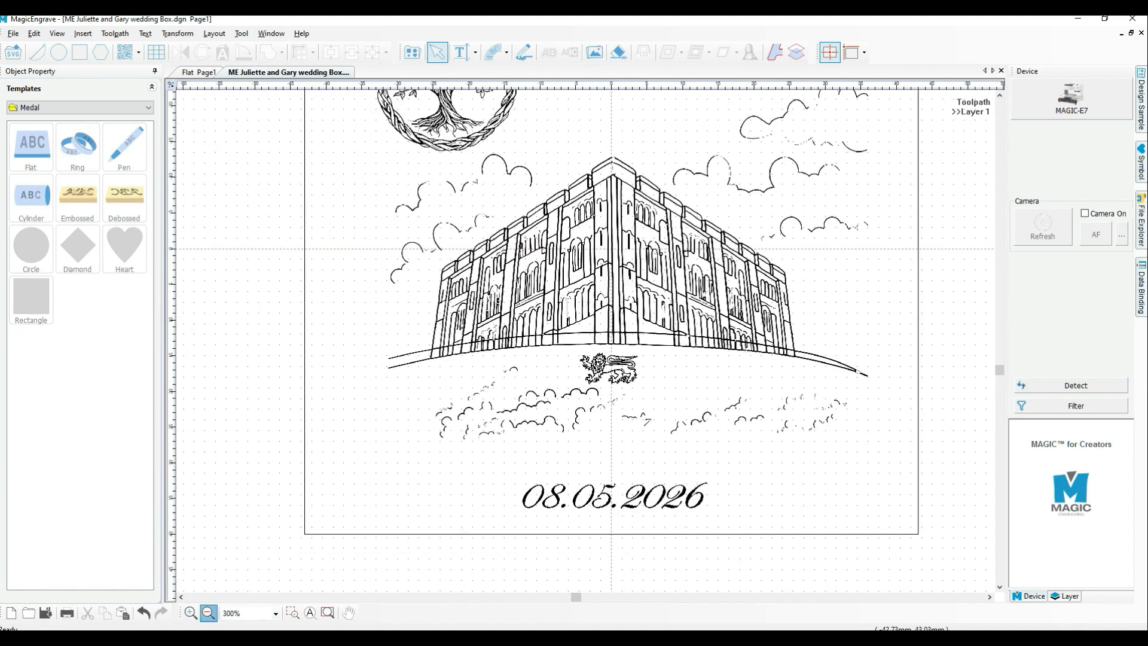
pyautogui.click(208, 613)
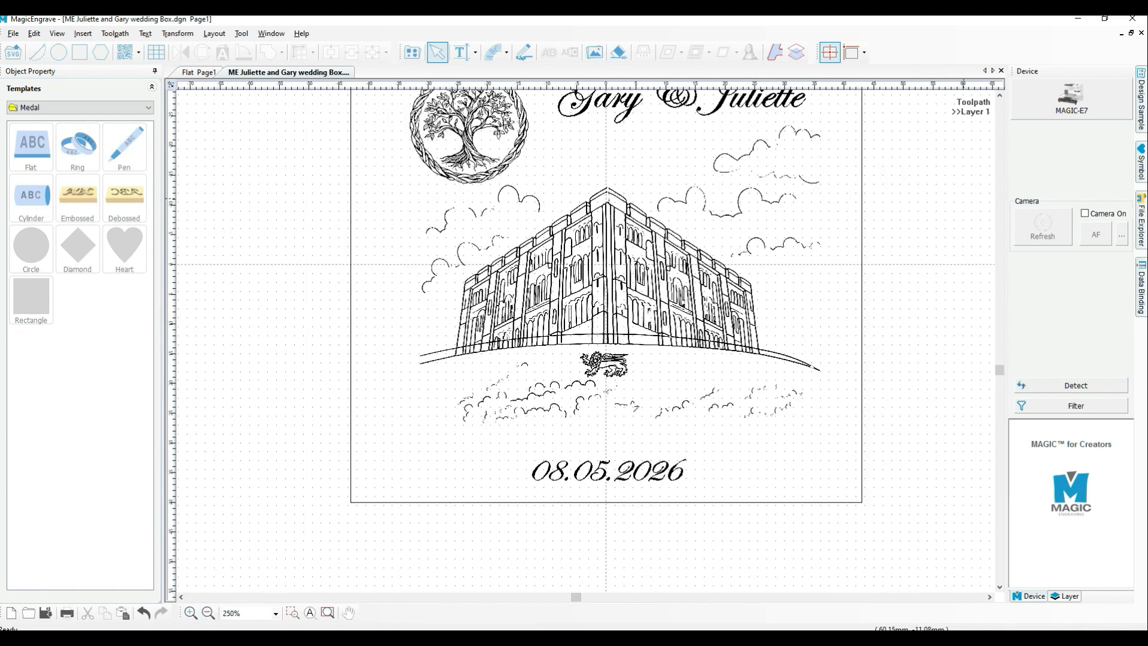
pyautogui.scroll(2, 963, 199)
pyautogui.scroll(-2, 964, 199)
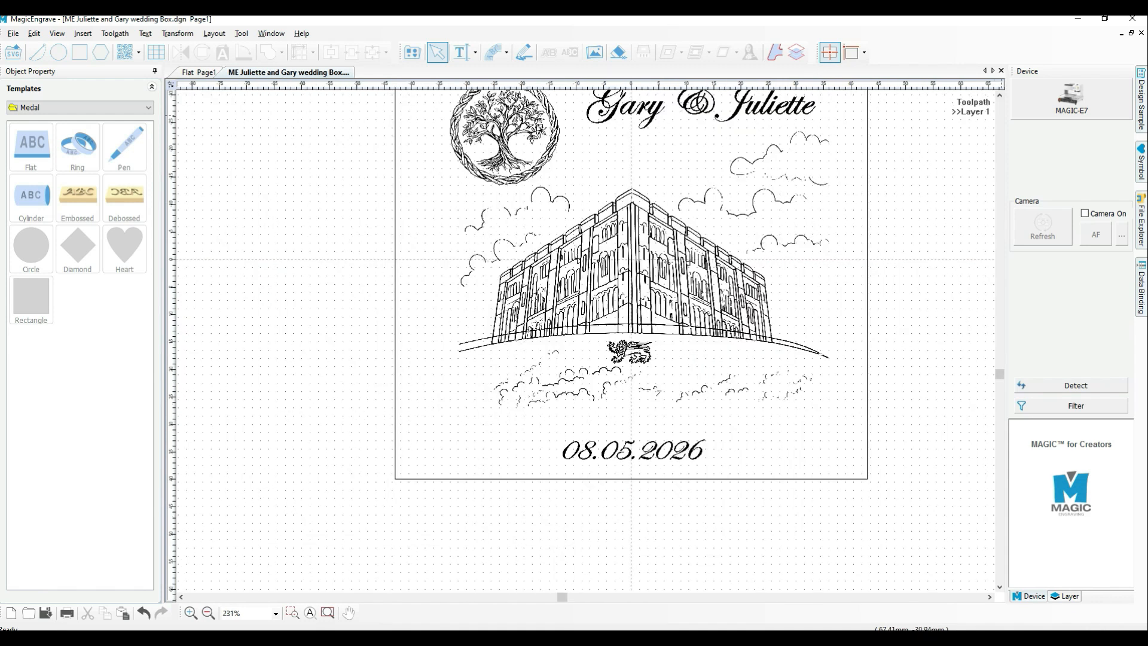
pyautogui.scroll(5, 585, 329)
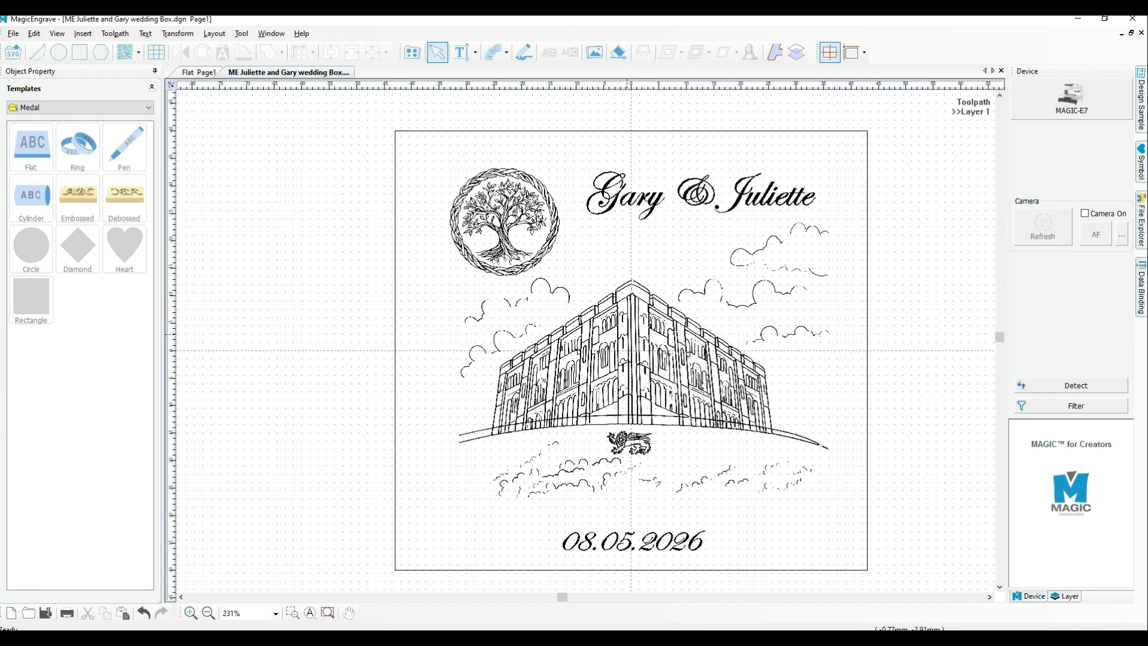
# Inspect the castle image, the tree image, the lion group, the names text and the date text in turn.
pyautogui.click(645, 362)
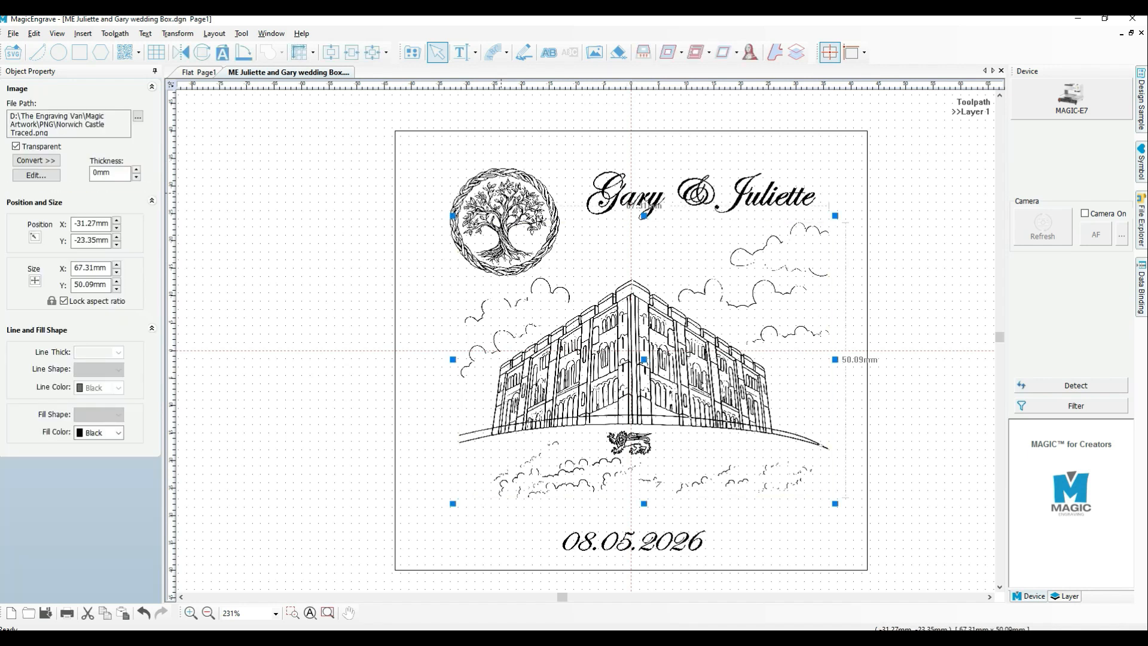
pyautogui.click(504, 222)
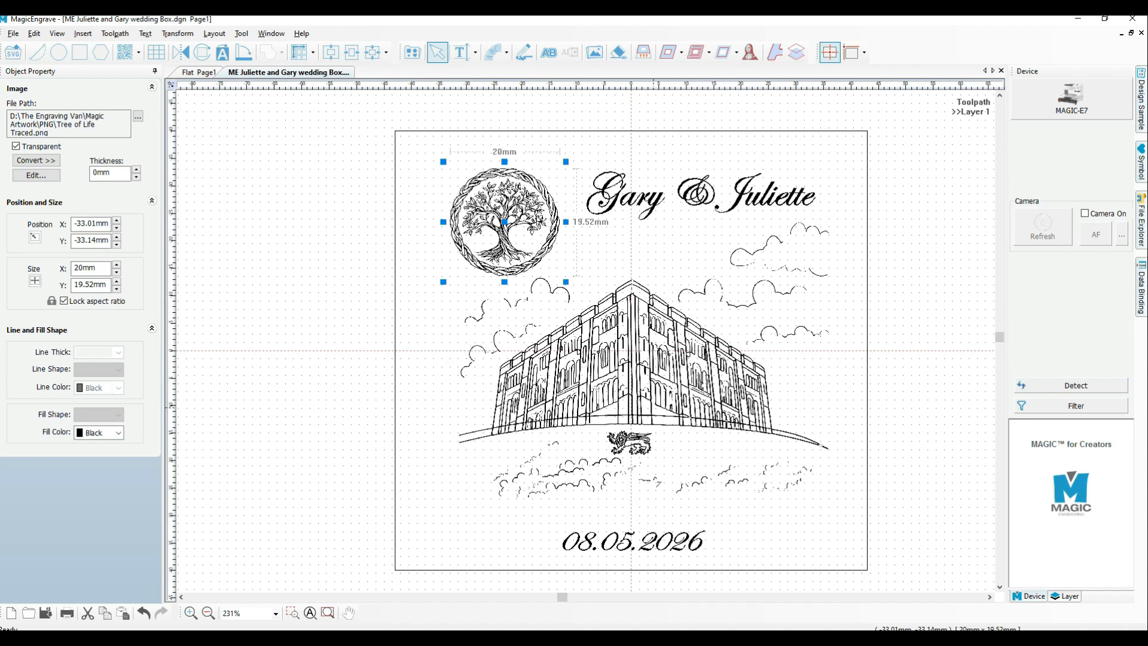
pyautogui.click(633, 445)
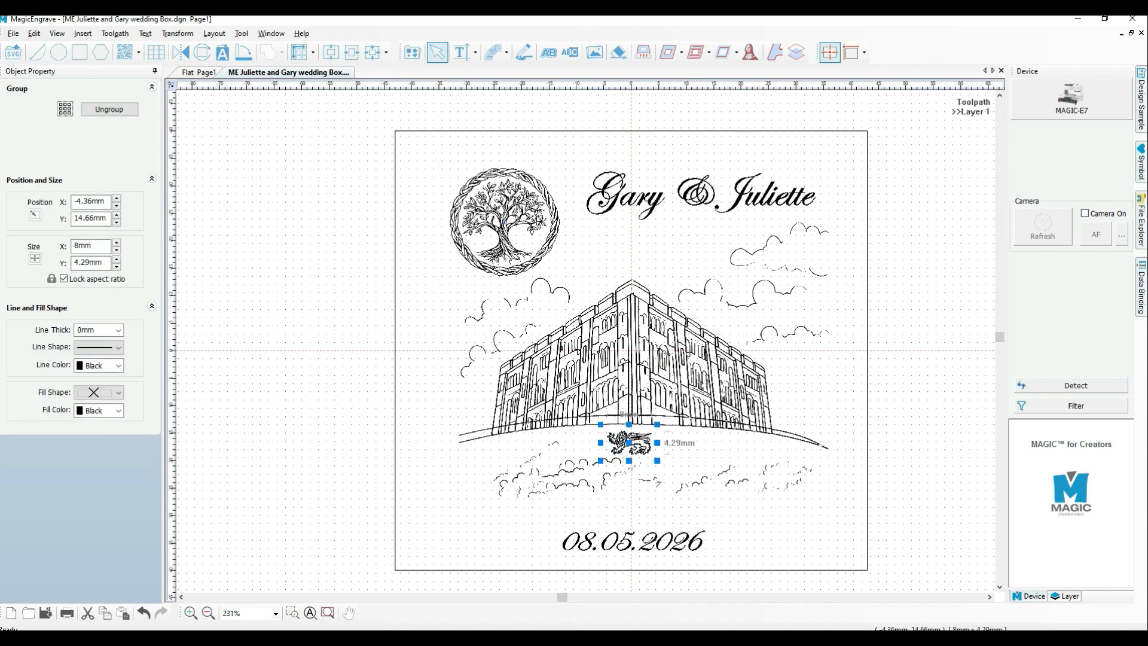
pyautogui.click(698, 195)
pyautogui.click(658, 544)
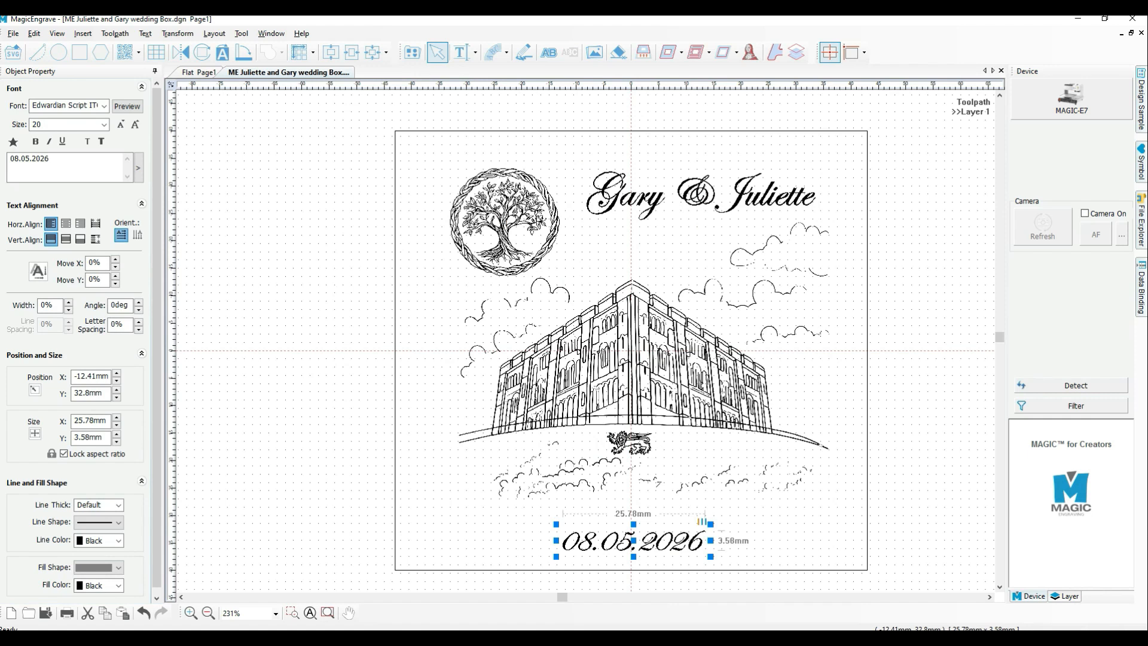
# Select the names text, preview other fonts on it, and choose Edwardian Script ITC as its font.
pyautogui.click(761, 192)
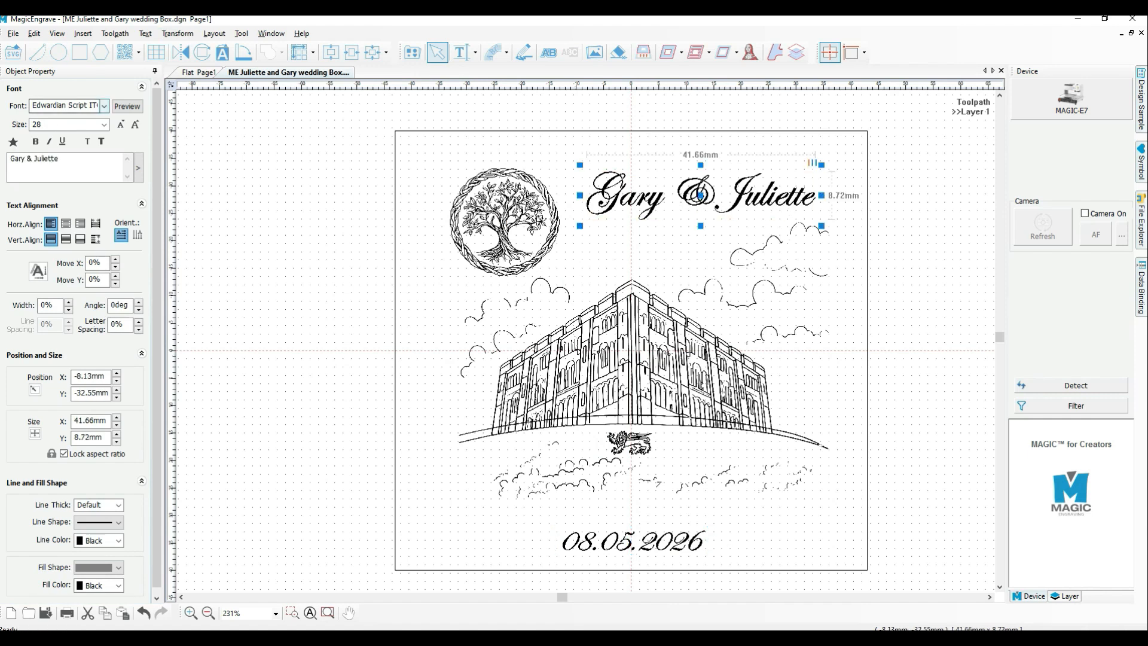
pyautogui.click(104, 107)
pyautogui.scroll(-1, 102, 299)
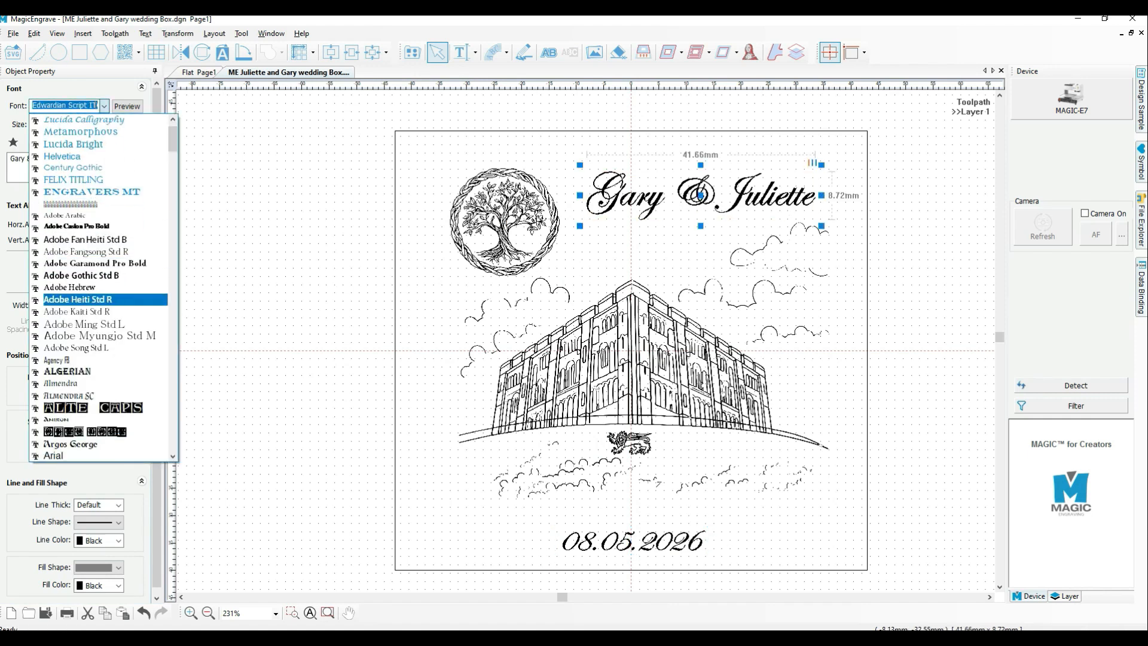
pyautogui.scroll(1, 102, 299)
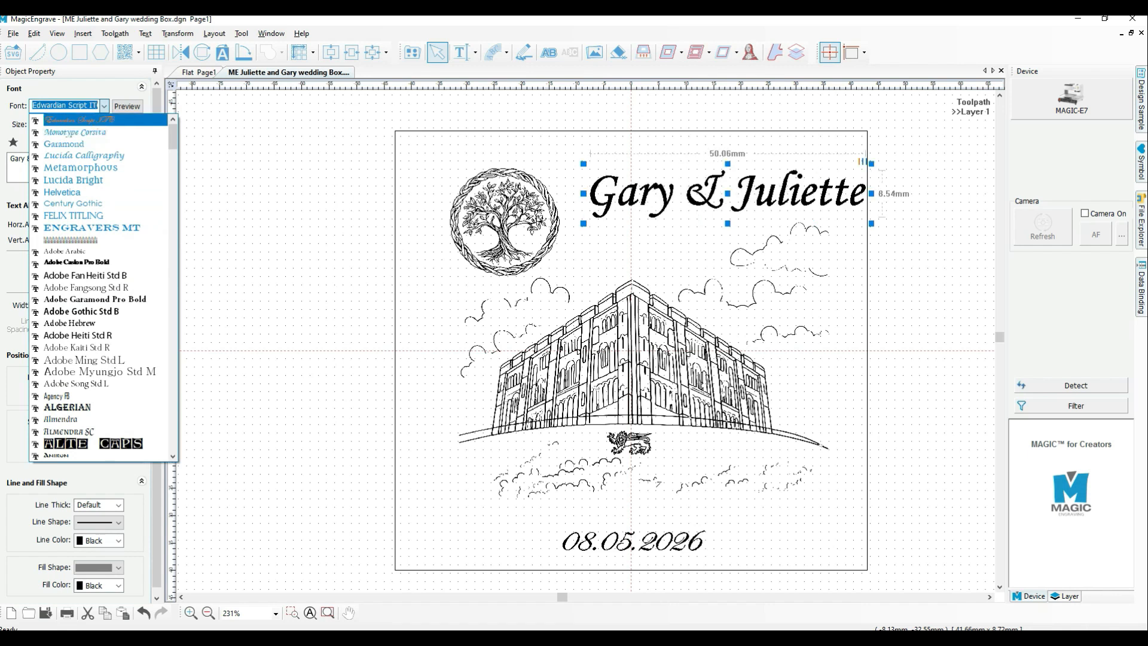
pyautogui.click(96, 119)
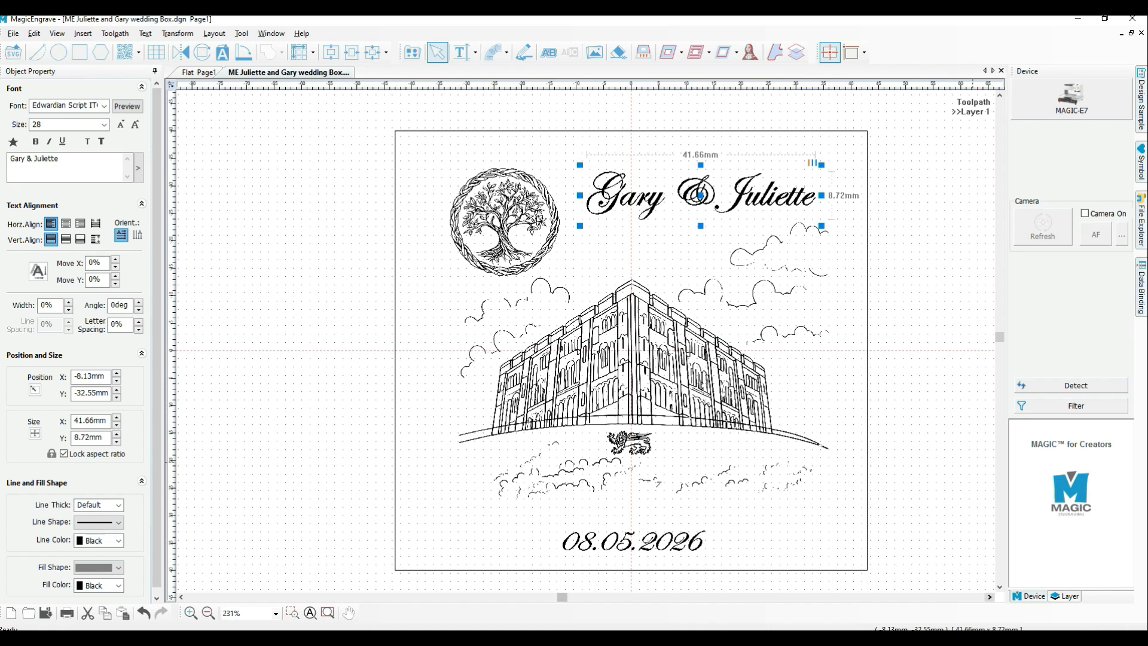
# Set up an outline toolpath for the names text with the Diamond Tip, High Quality Outline (Ring) preset, 3.0 mm Z clearance and High quality.
pyautogui.click(989, 596)
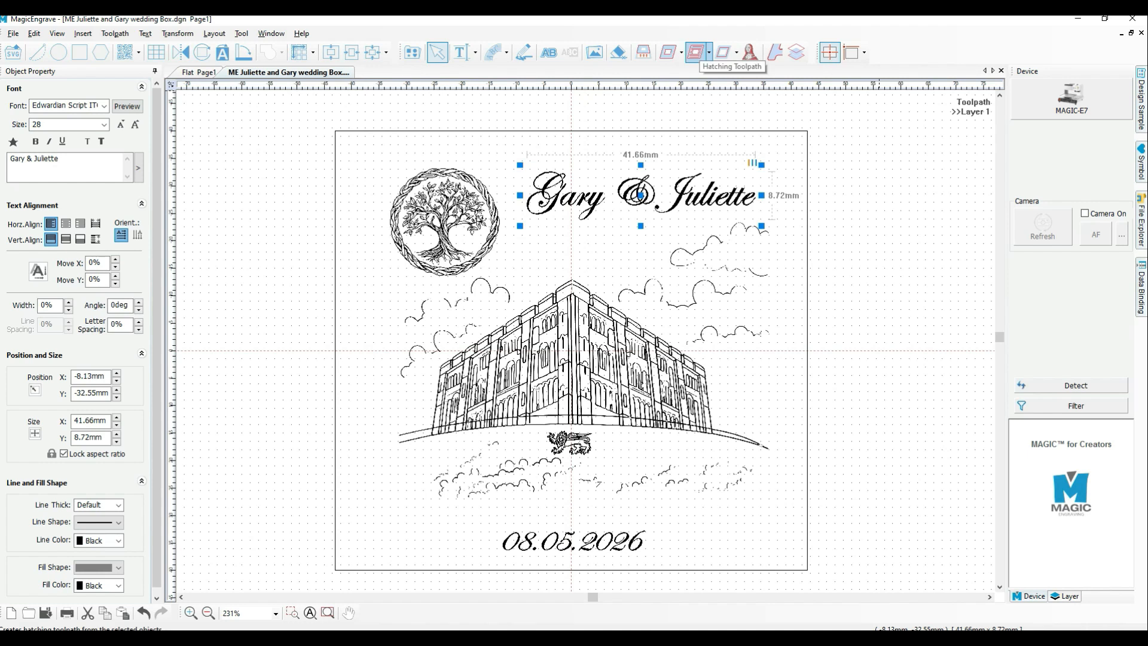
pyautogui.click(669, 52)
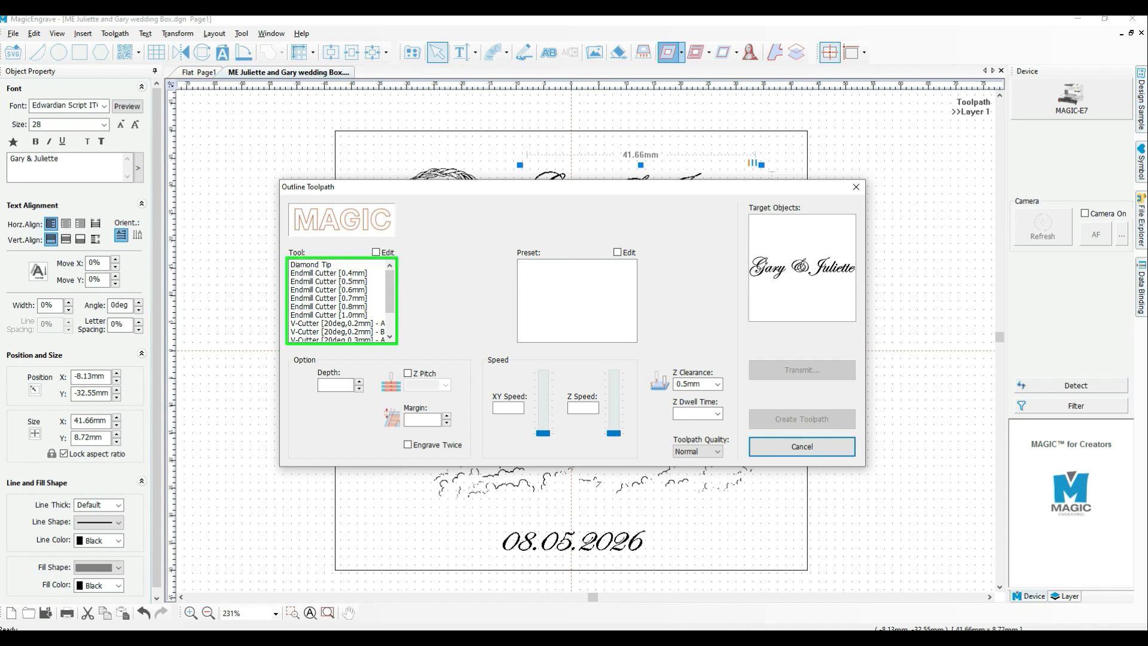
pyautogui.click(311, 264)
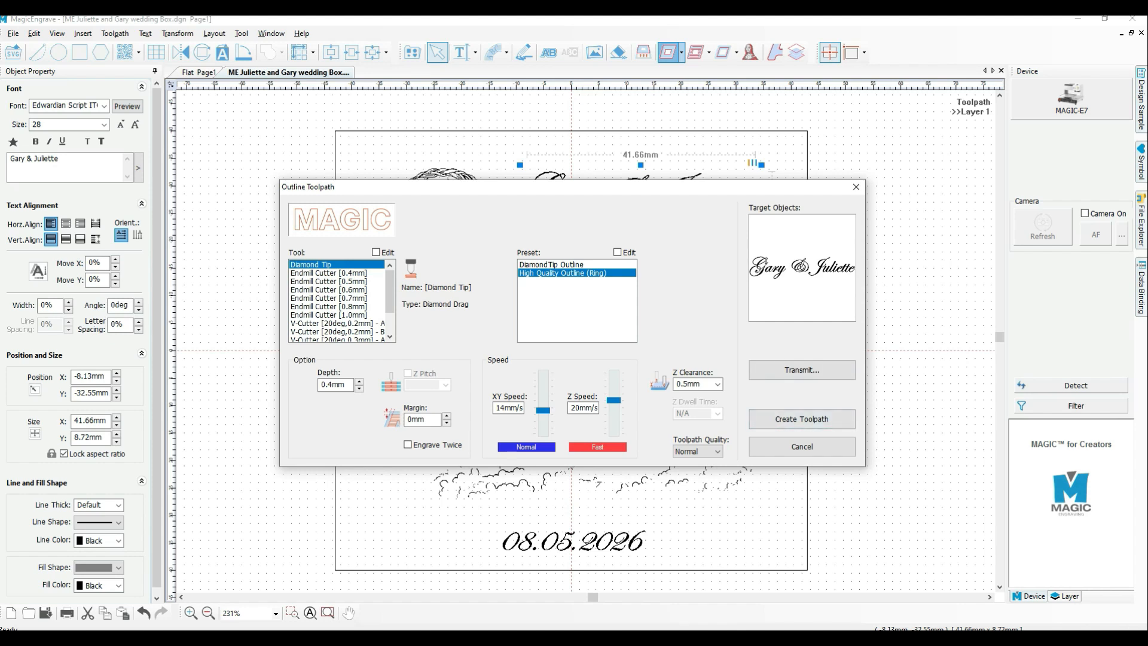
pyautogui.click(717, 384)
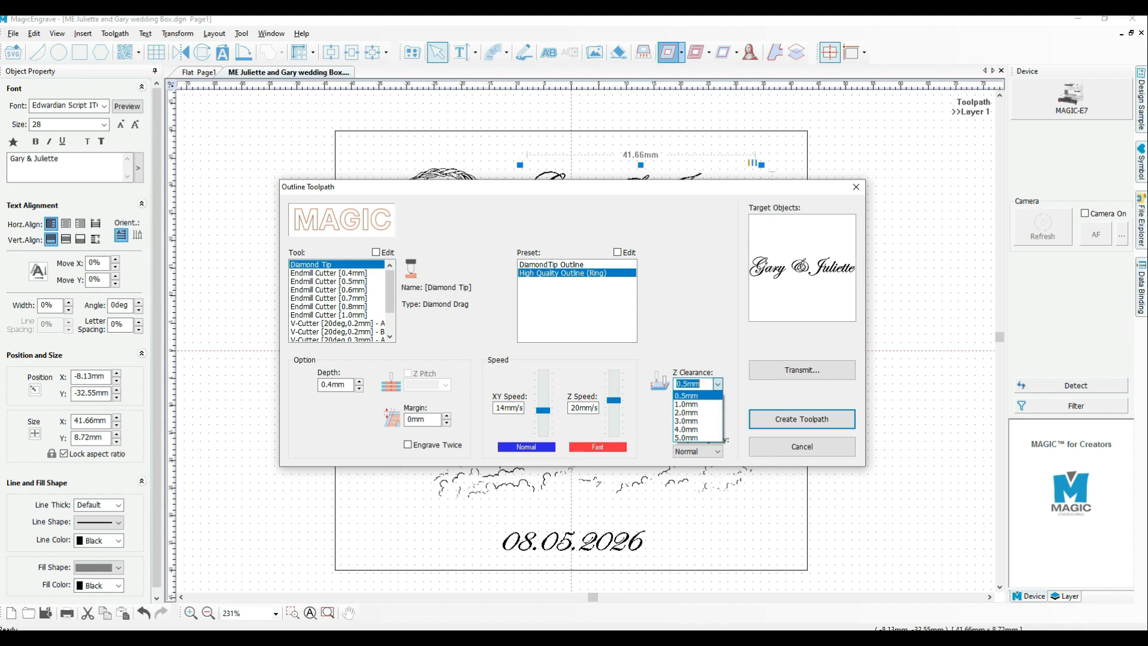
pyautogui.click(694, 420)
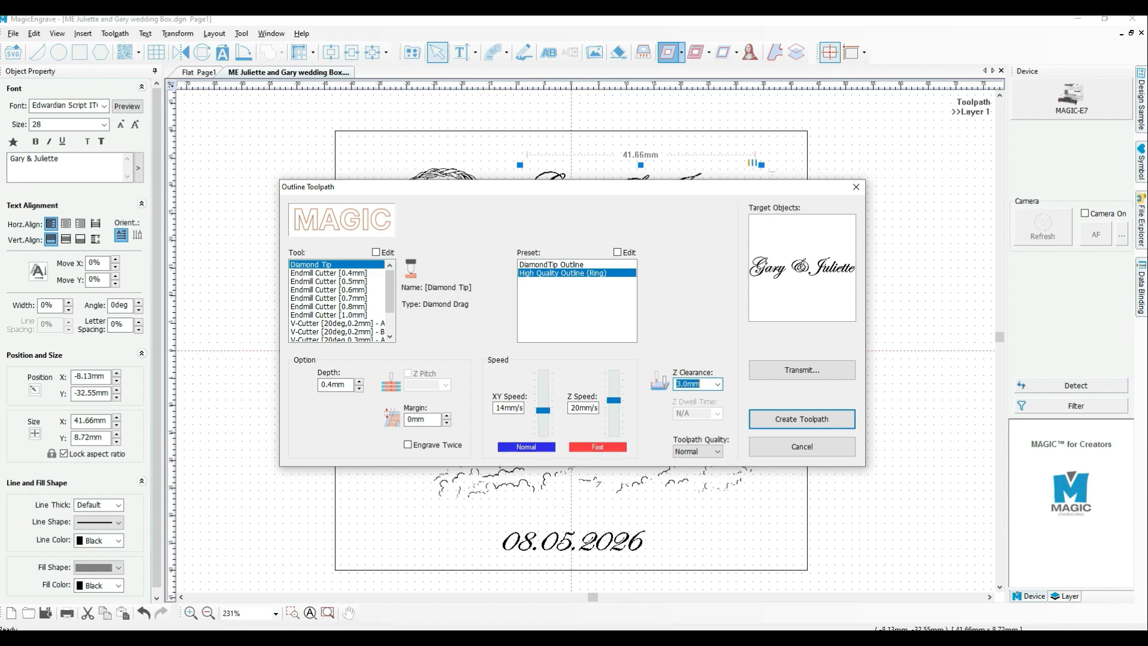
pyautogui.click(717, 452)
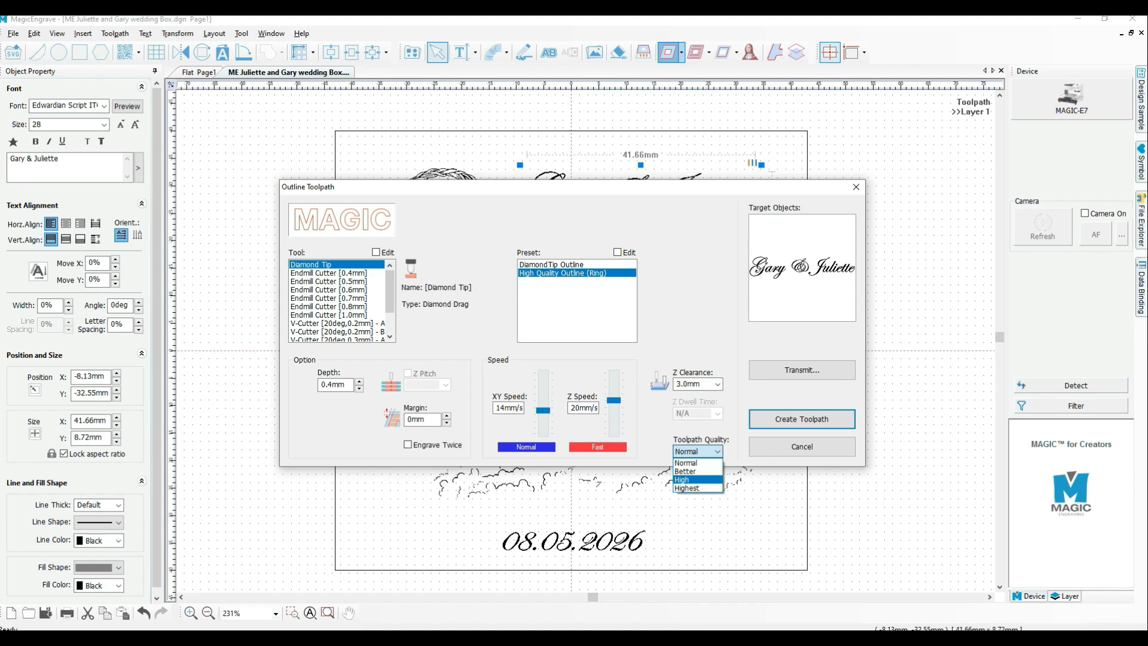
pyautogui.click(683, 481)
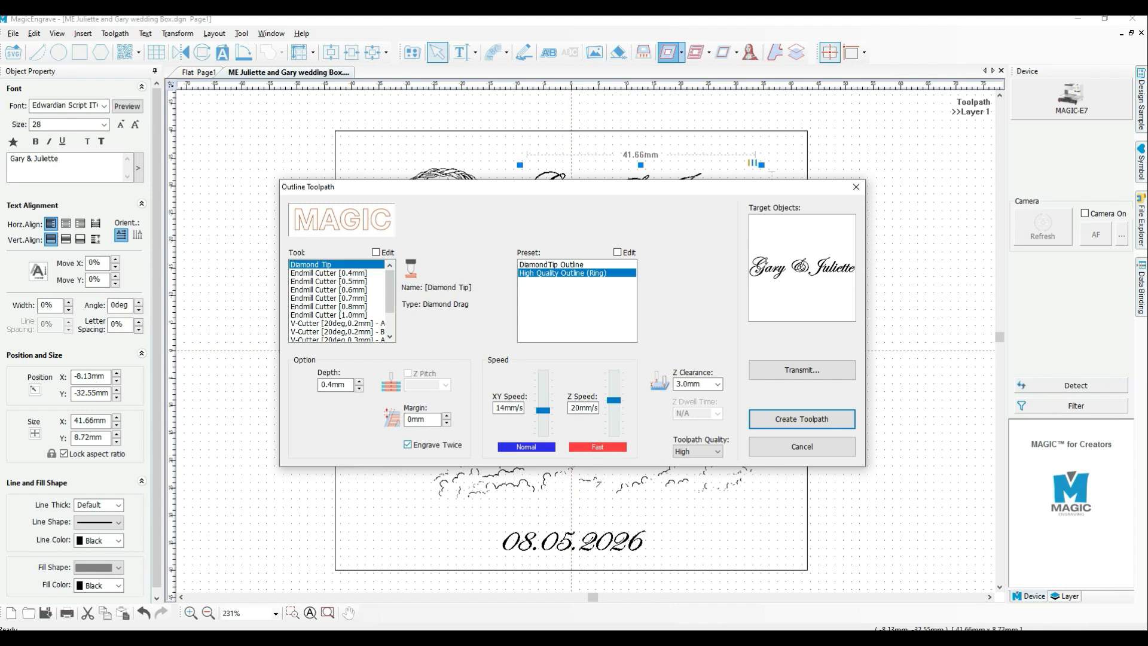
# Enable Engrave Twice, set the depth to 1 mm, and create the outline toolpath for the names text.
pyautogui.click(408, 444)
pyautogui.click(332, 385)
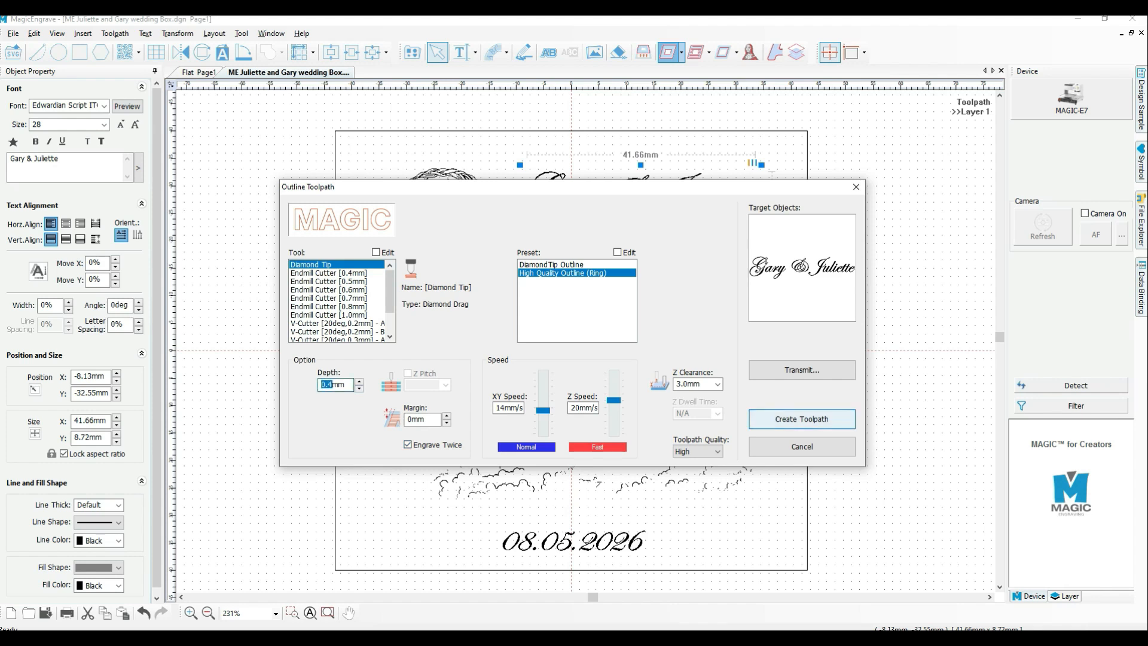
pyautogui.write('1')
pyautogui.press('Return')
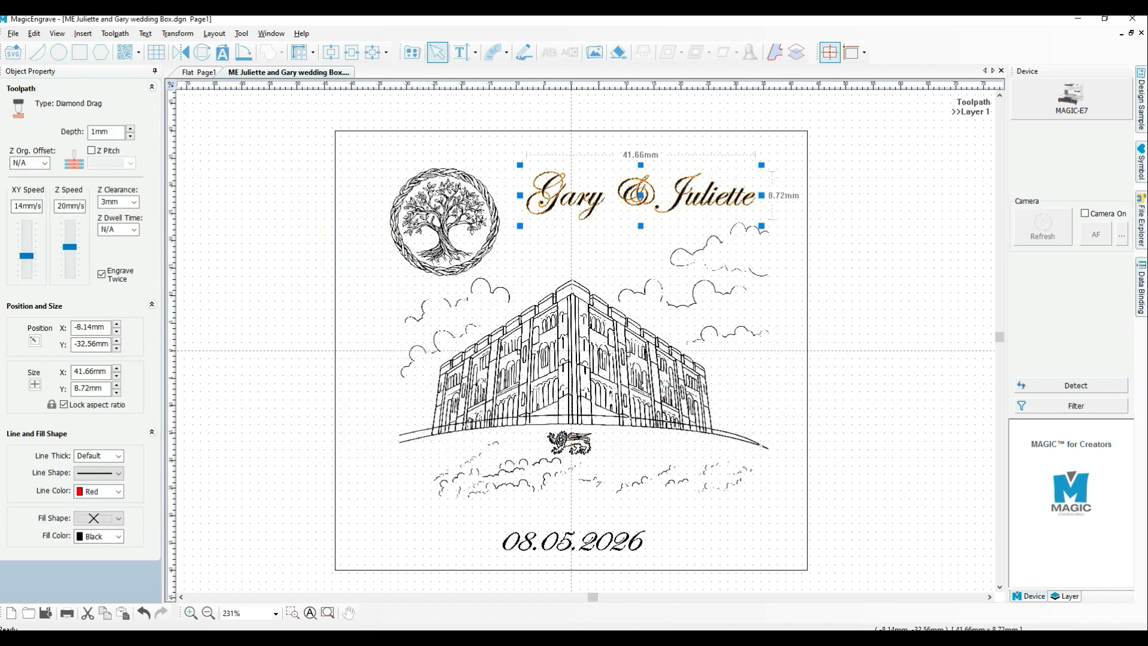
# Show only the toolpaths and examine the outline toolpath of the names text up close.
pyautogui.scroll(4, 702, 184)
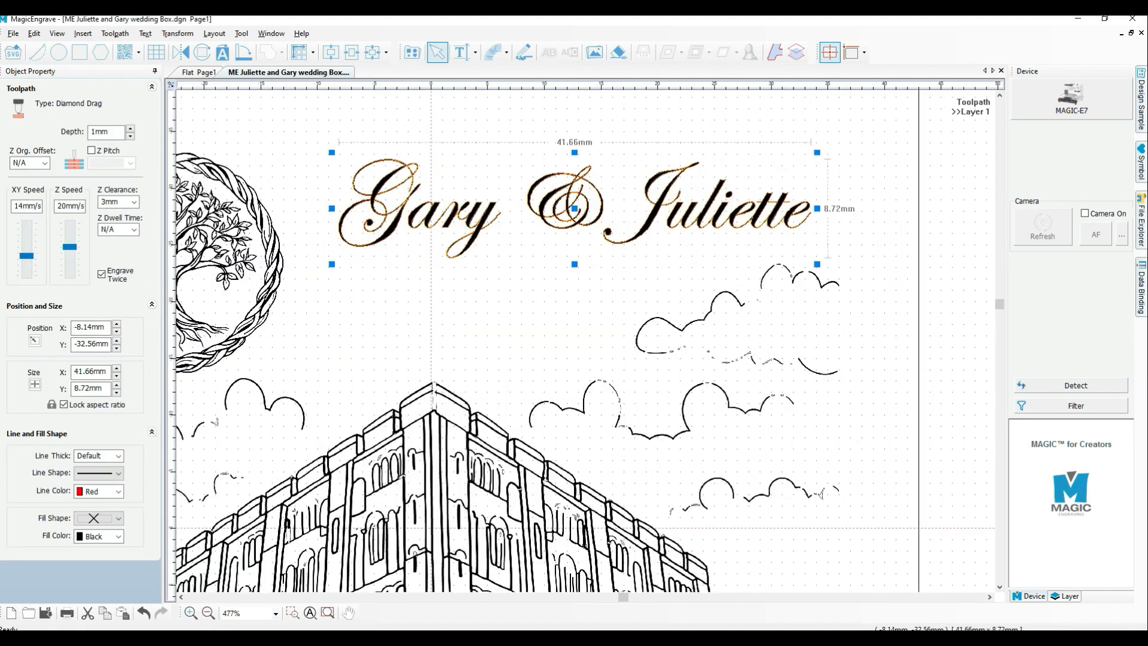
pyautogui.click(115, 34)
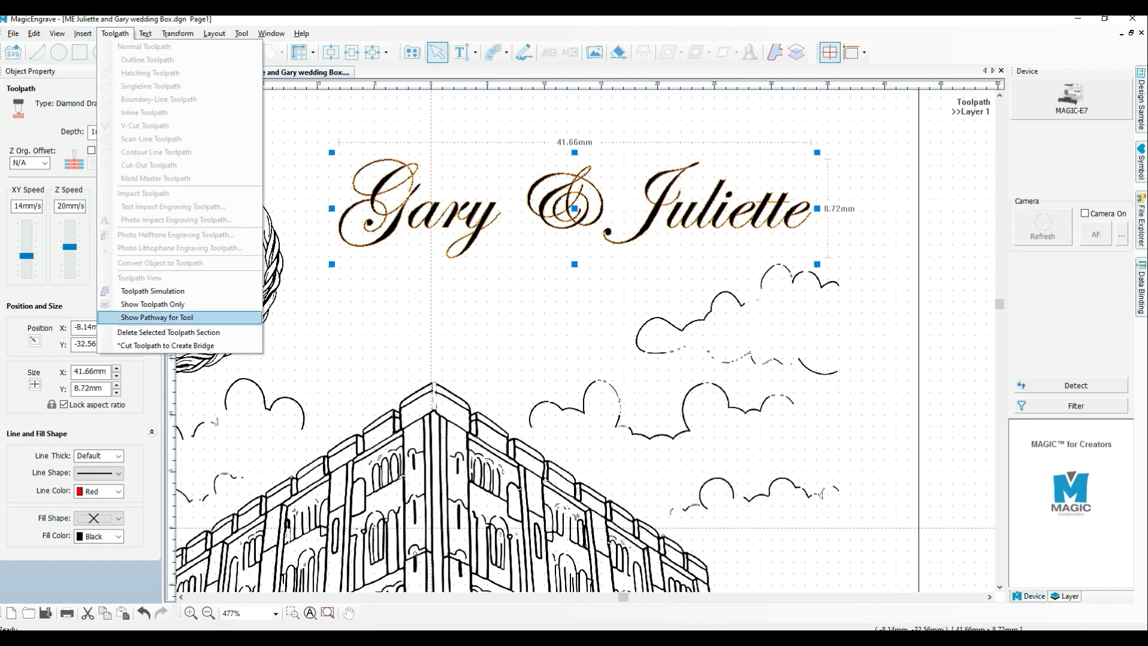
pyautogui.click(152, 305)
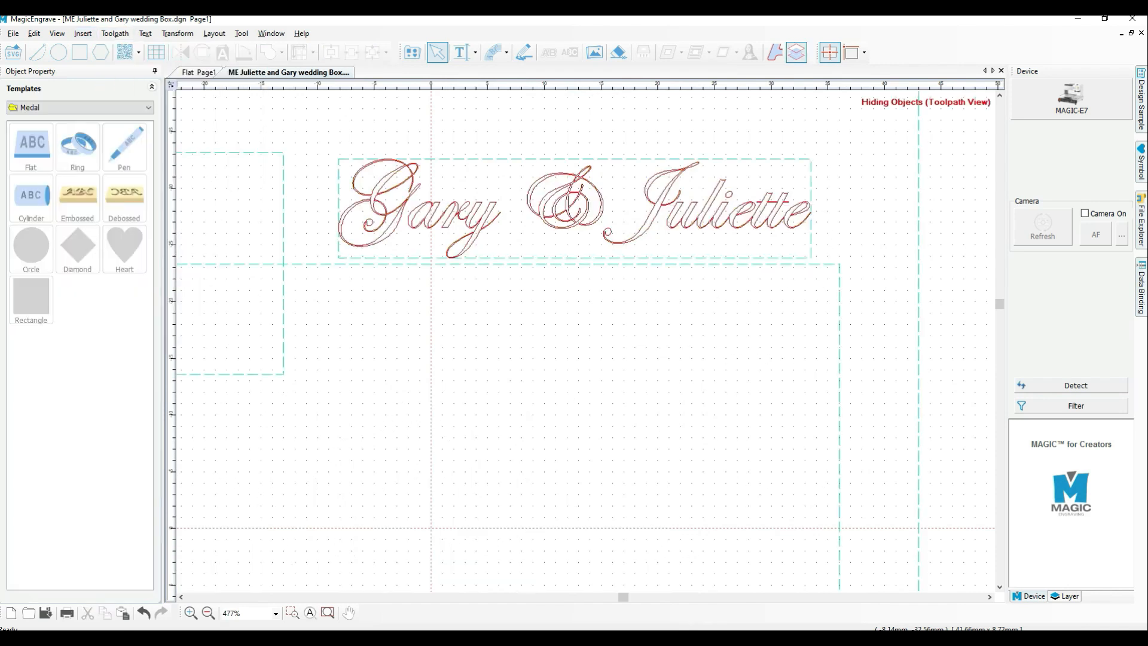
pyautogui.scroll(1, 534, 227)
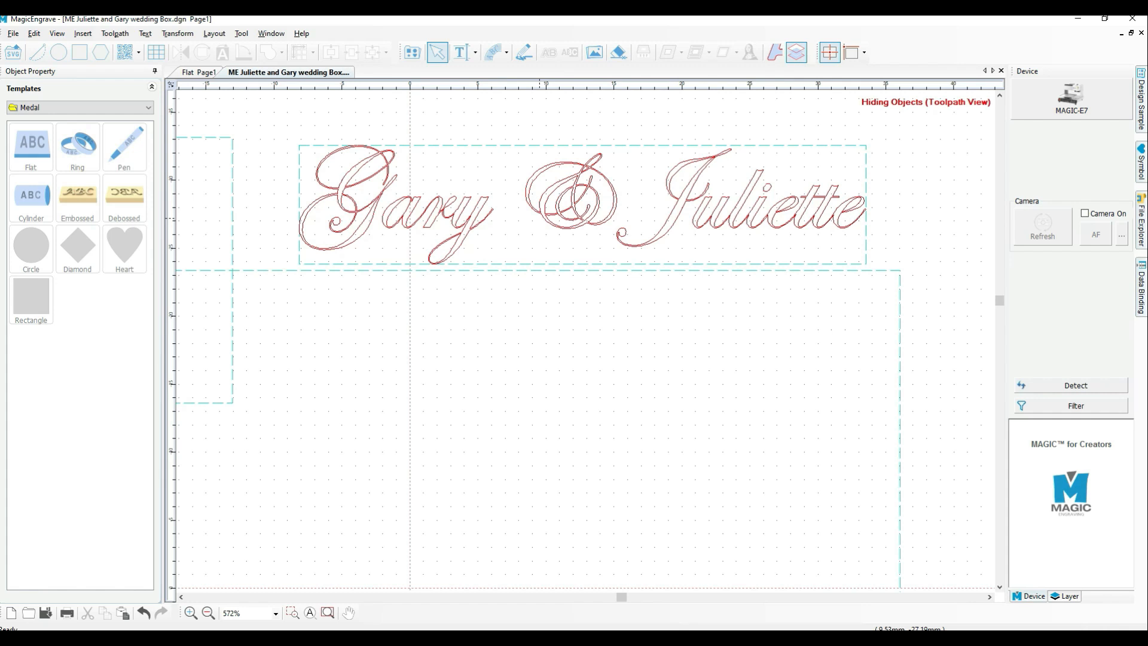
# Delete the outline toolpath from the names text and show the design objects again.
pyautogui.click(555, 214)
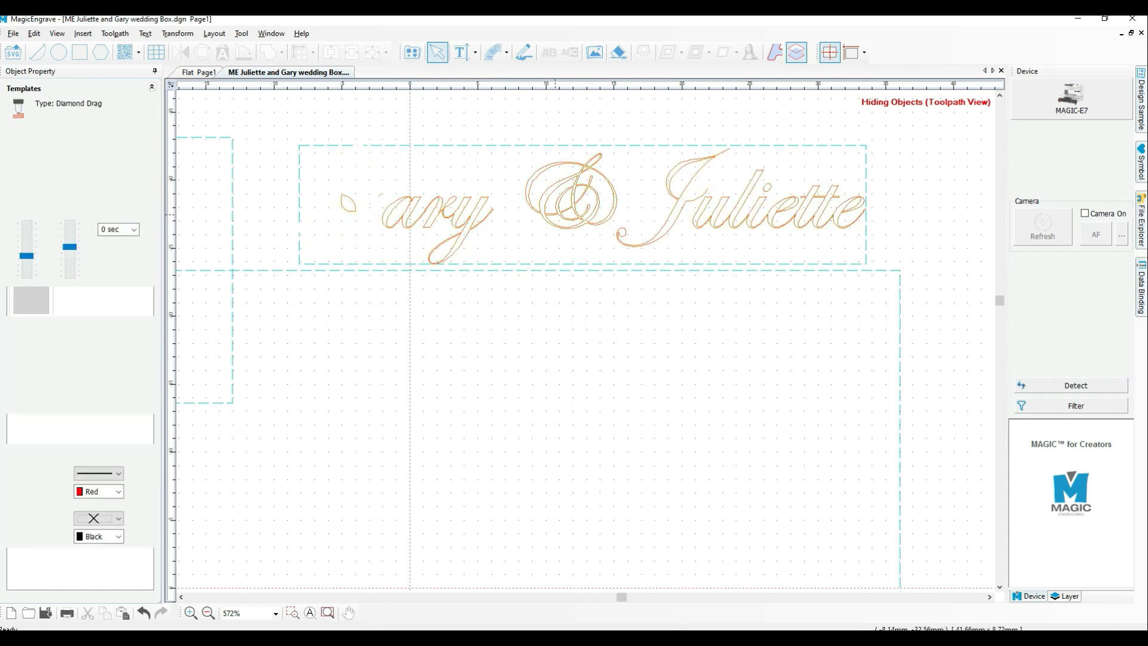
pyautogui.press('Delete')
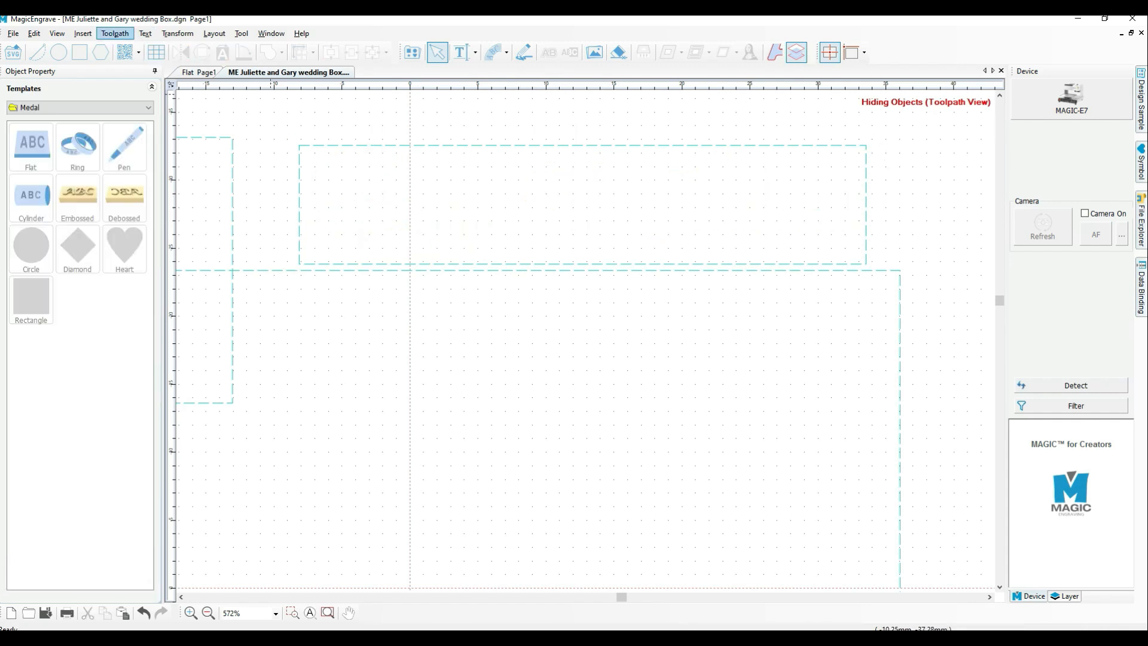
pyautogui.click(115, 34)
pyautogui.click(153, 304)
# Set up a hatching toolpath for the names text with the Diamond Tip, DiamondTip Hatching preset, 3.0 mm Z clearance and High quality.
pyautogui.click(418, 217)
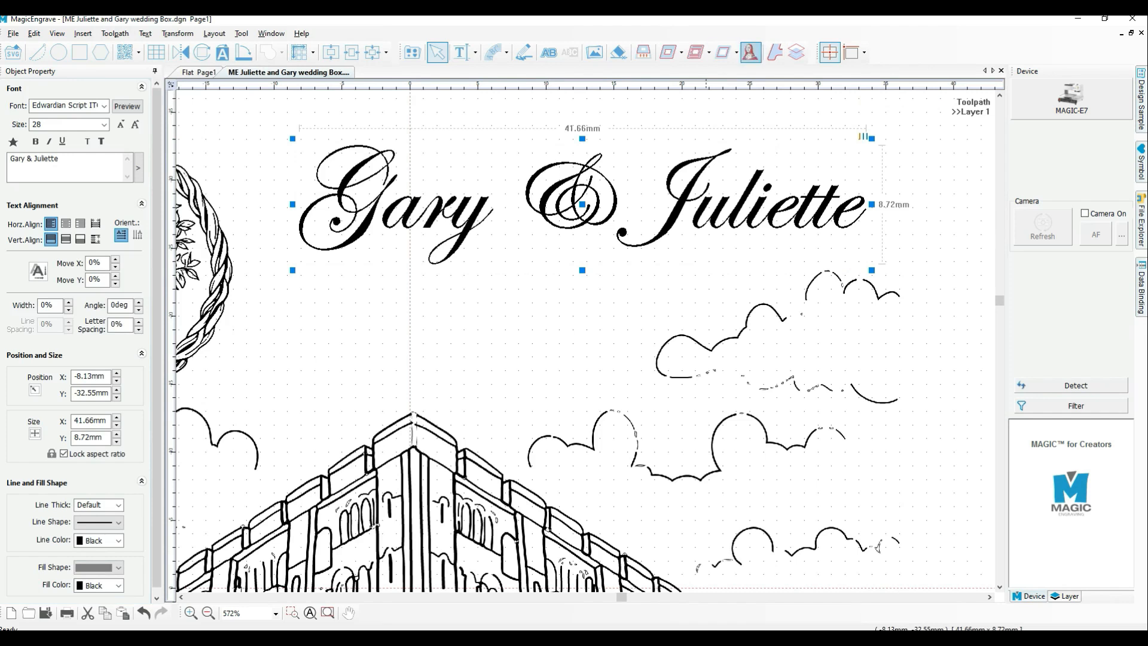
pyautogui.click(695, 52)
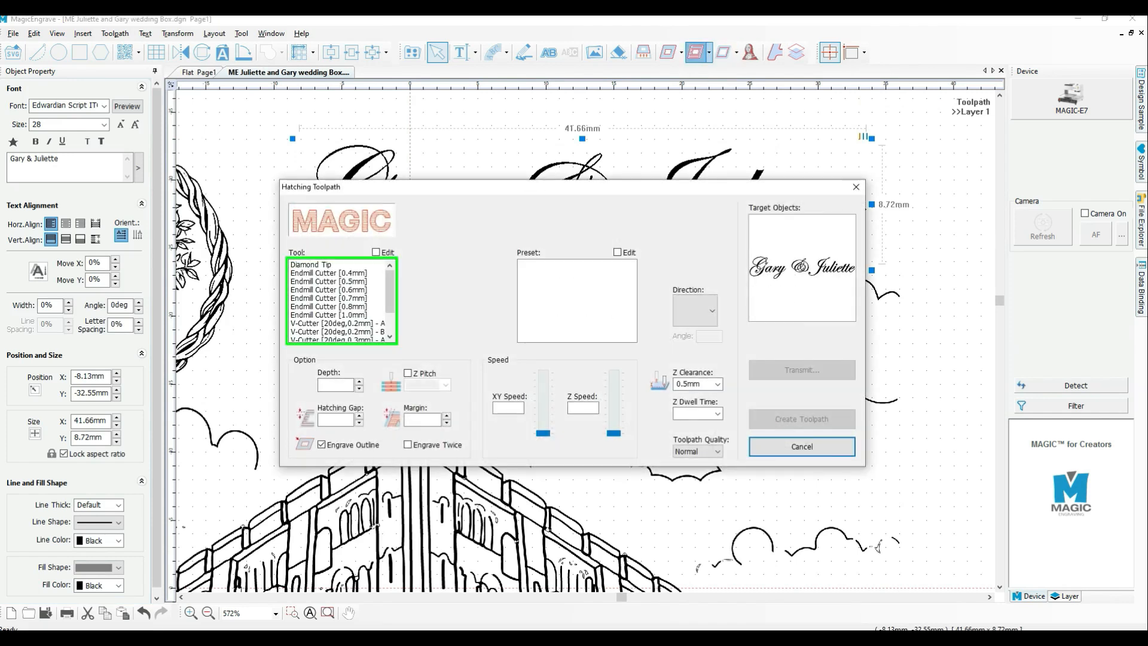
pyautogui.click(311, 264)
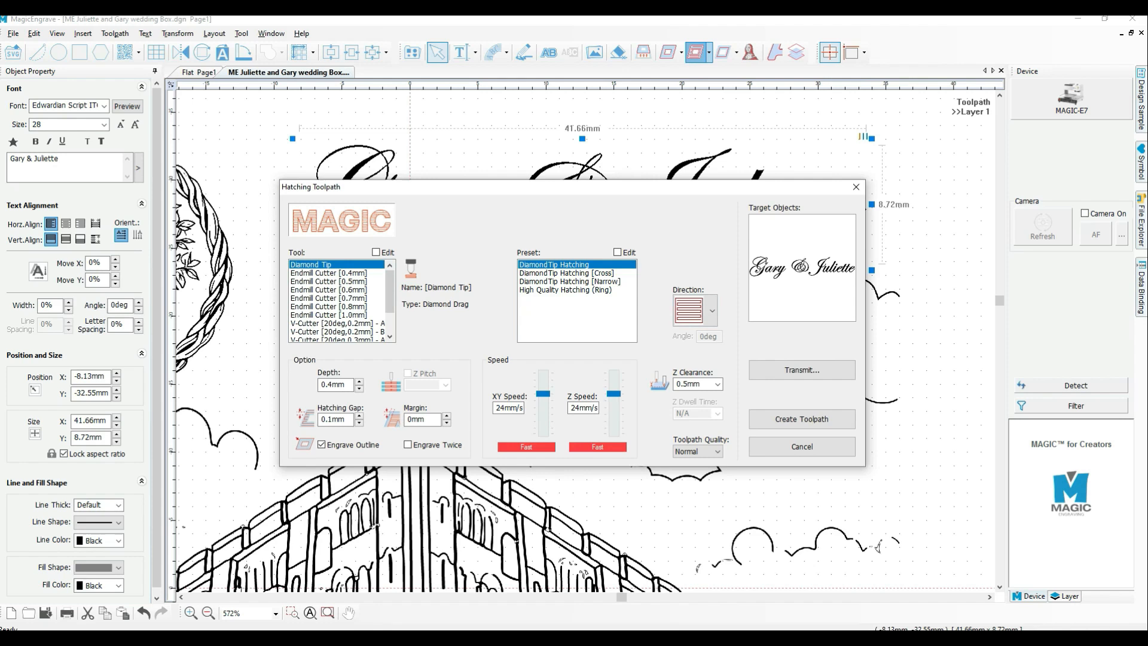
pyautogui.click(718, 384)
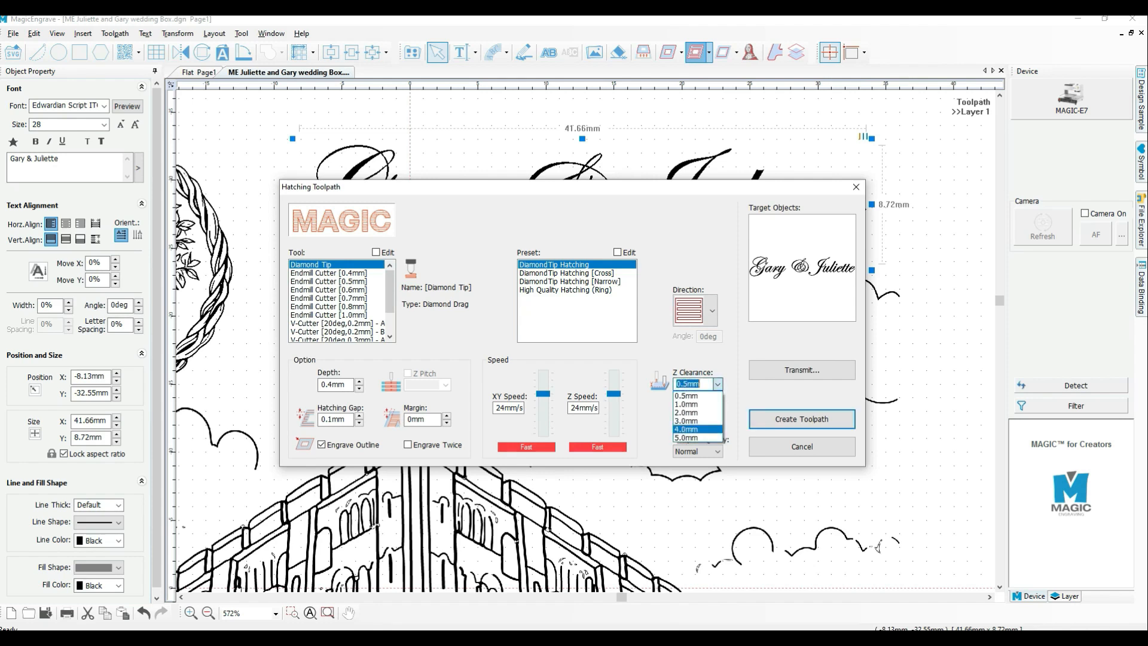
pyautogui.click(686, 421)
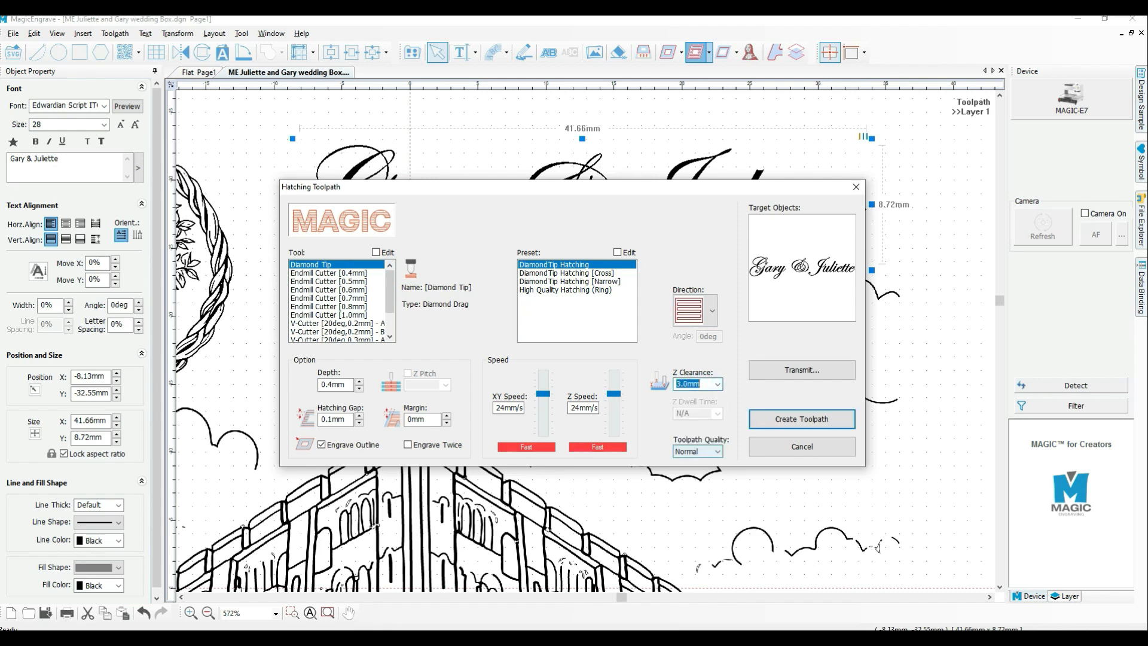
pyautogui.click(717, 452)
pyautogui.click(682, 479)
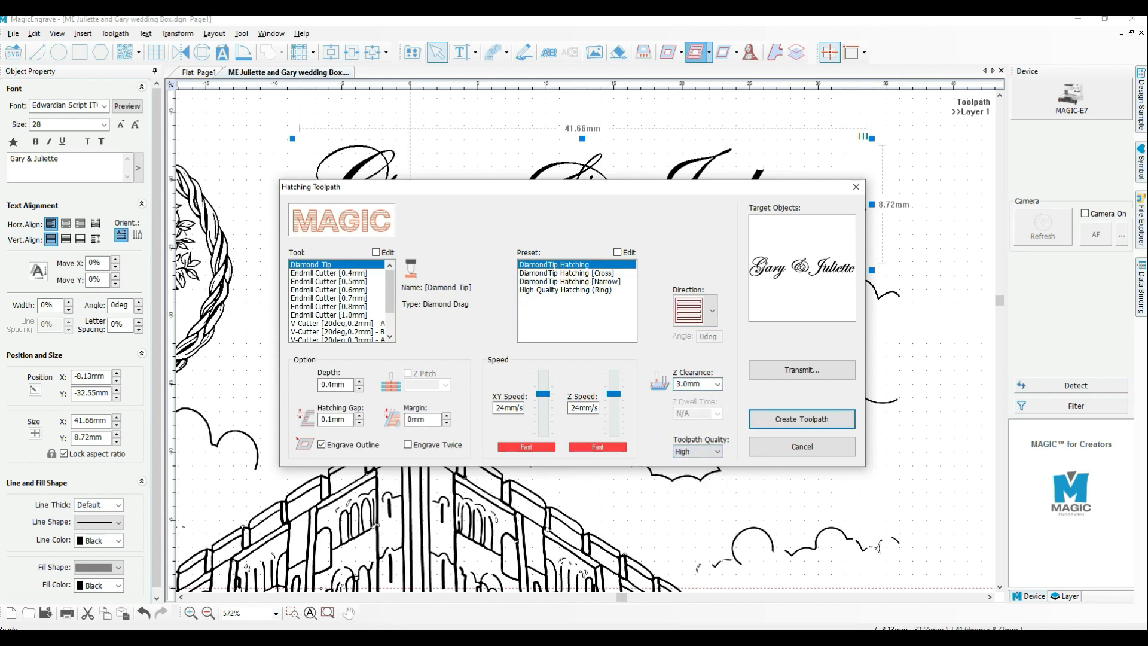
# Set the hatching depth to 1 mm and create the hatching toolpath for the names text.
pyautogui.click(336, 385)
pyautogui.write('1')
pyautogui.click(838, 420)
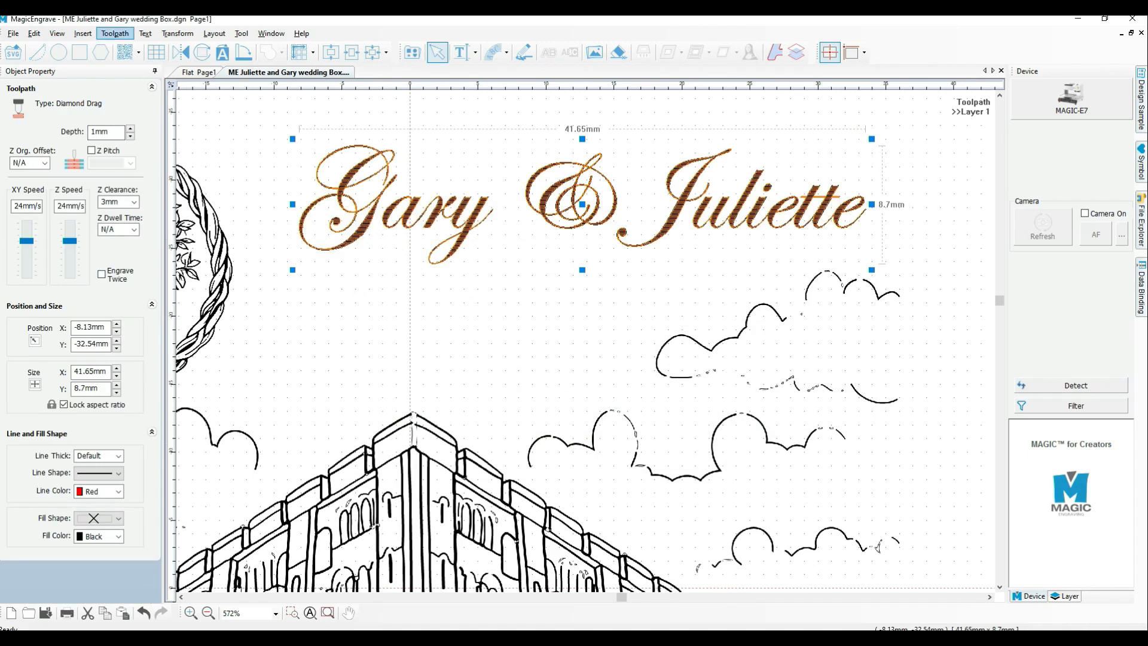
# Show only the toolpaths and examine the hatch lines inside the letters of the names text.
pyautogui.click(115, 33)
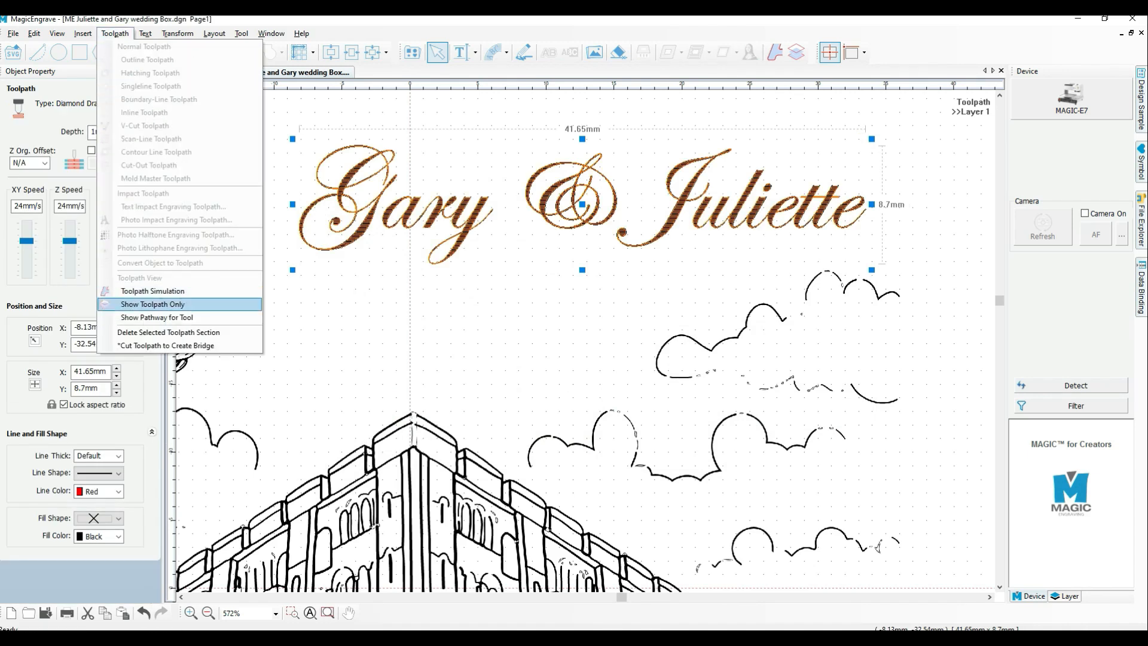
pyautogui.click(152, 304)
pyautogui.scroll(3, 558, 191)
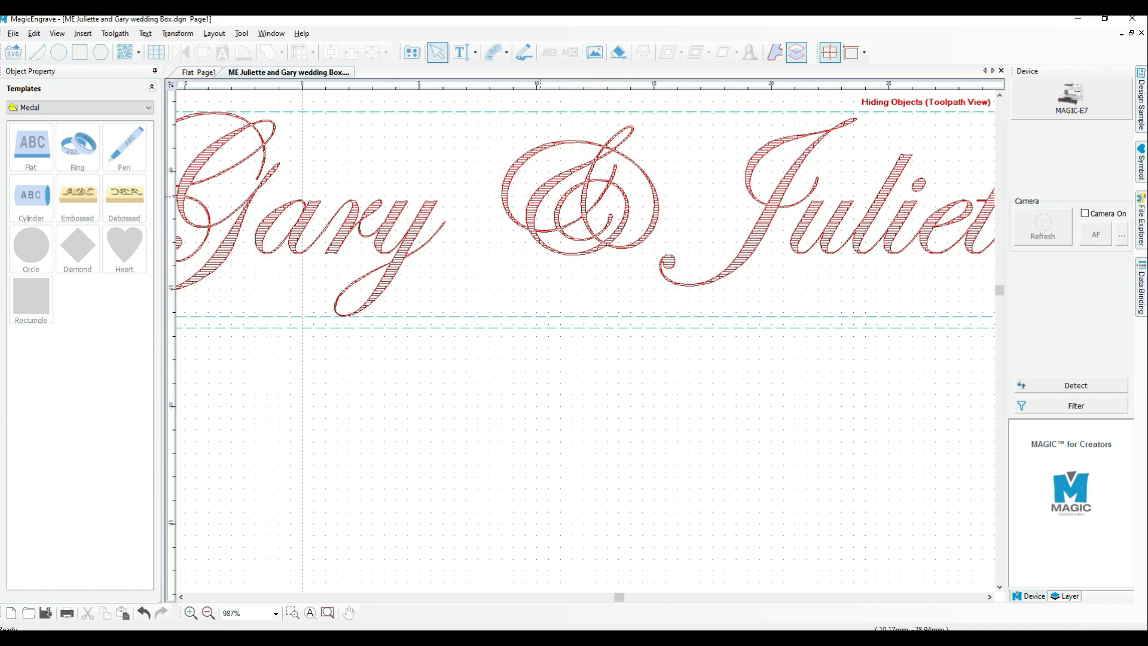
pyautogui.scroll(-3, 544, 200)
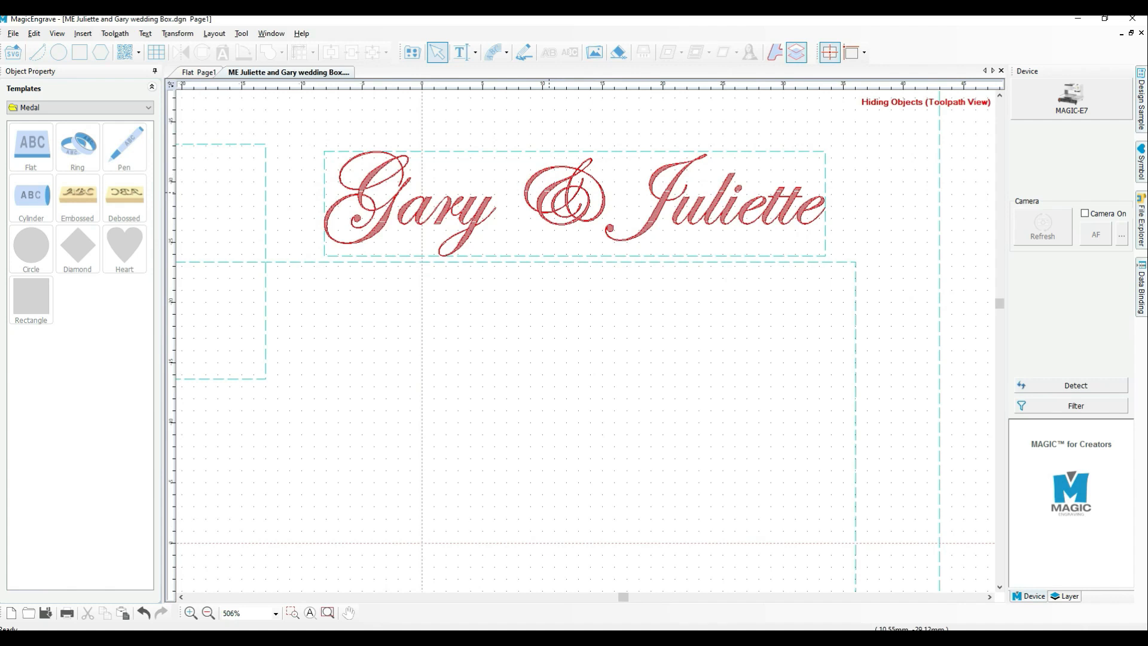
# Delete the hatching toolpath from the names text and bring the design objects back into view.
pyautogui.click(549, 192)
pyautogui.press('Delete')
pyautogui.click(549, 193)
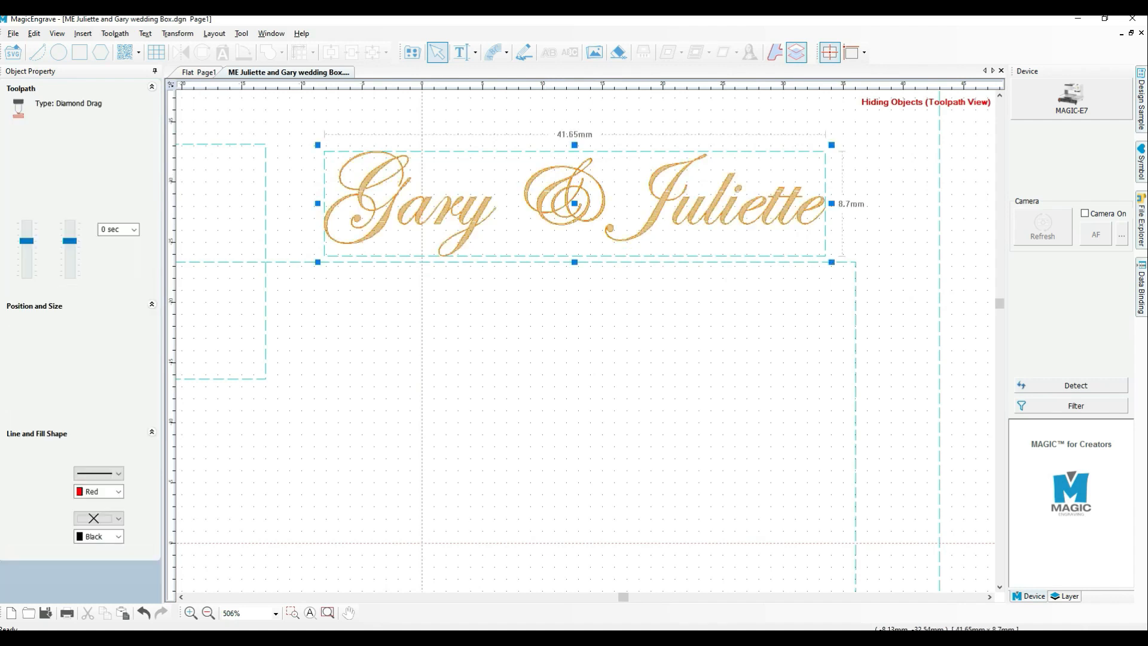
pyautogui.press('Delete')
pyautogui.click(115, 33)
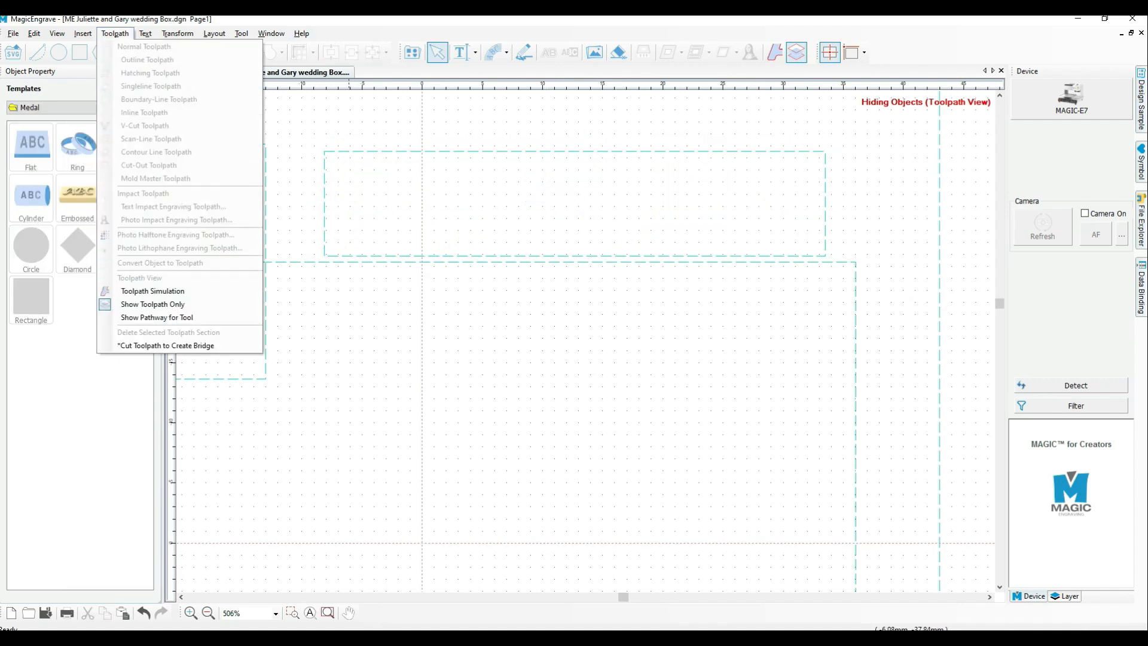
pyautogui.click(153, 304)
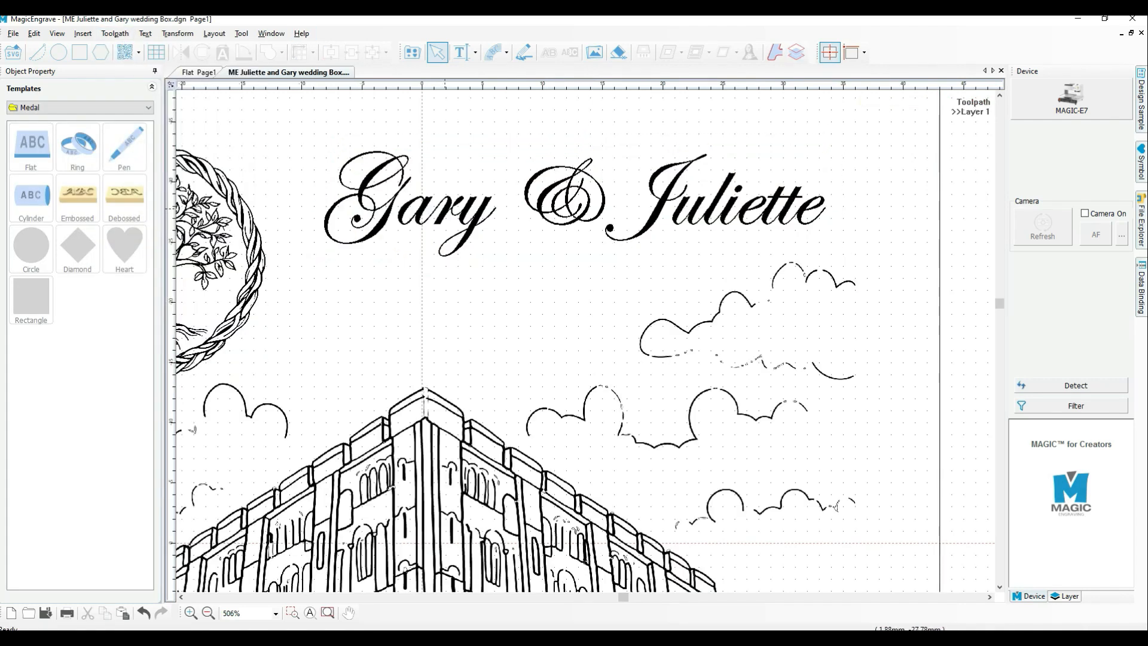
pyautogui.click(13, 33)
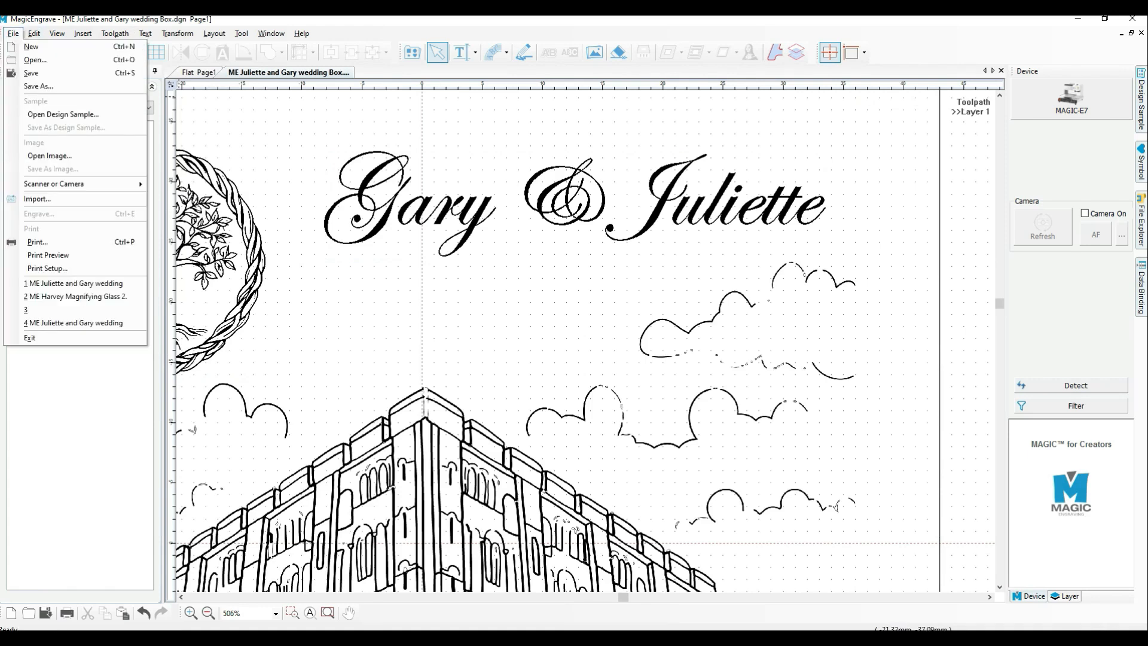
pyautogui.click(40, 86)
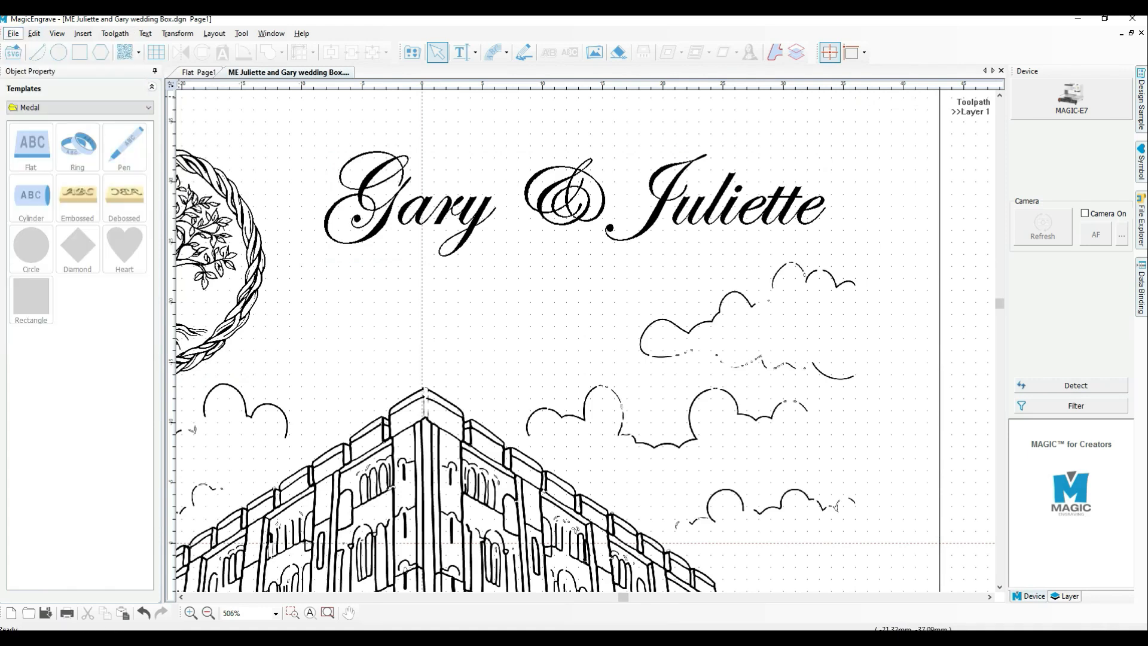
# Set up a single line toolpath for the names text with the Diamond Tip, DiamondTip SingleLine preset, 3.0 mm Z clearance and High quality.
pyautogui.click(701, 209)
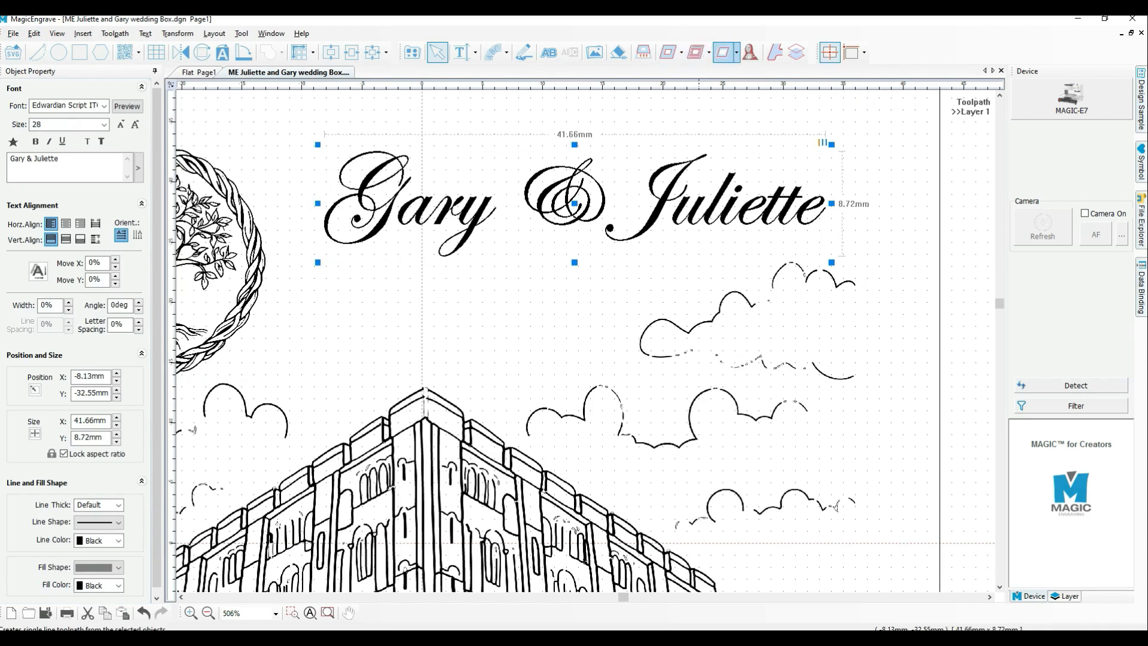
pyautogui.click(724, 52)
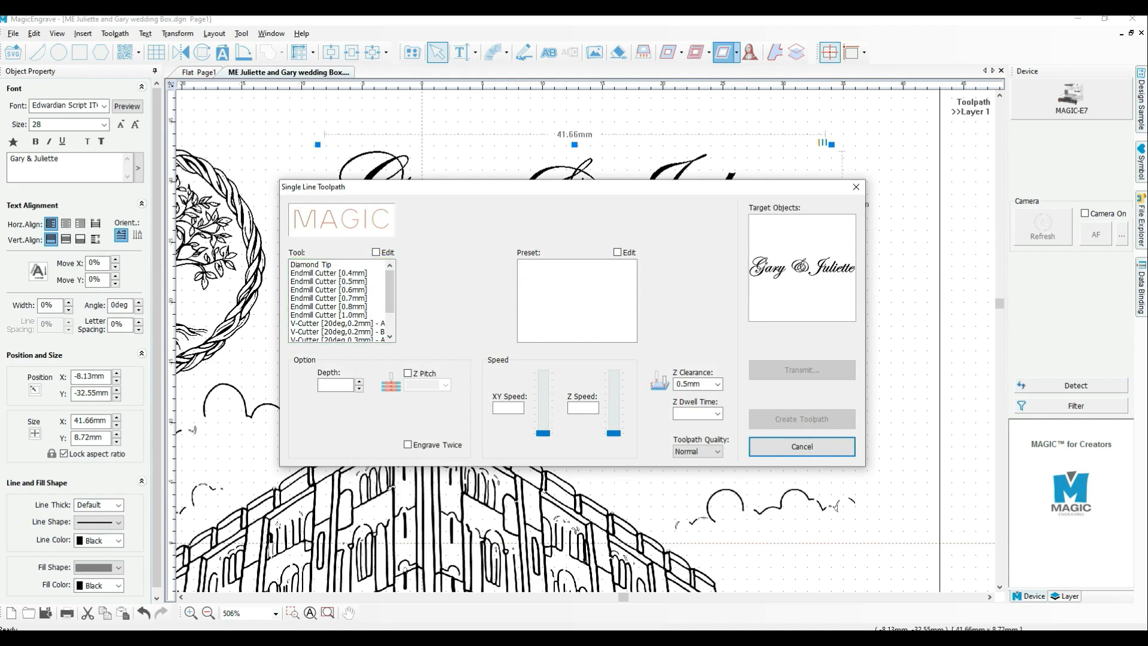
pyautogui.click(311, 265)
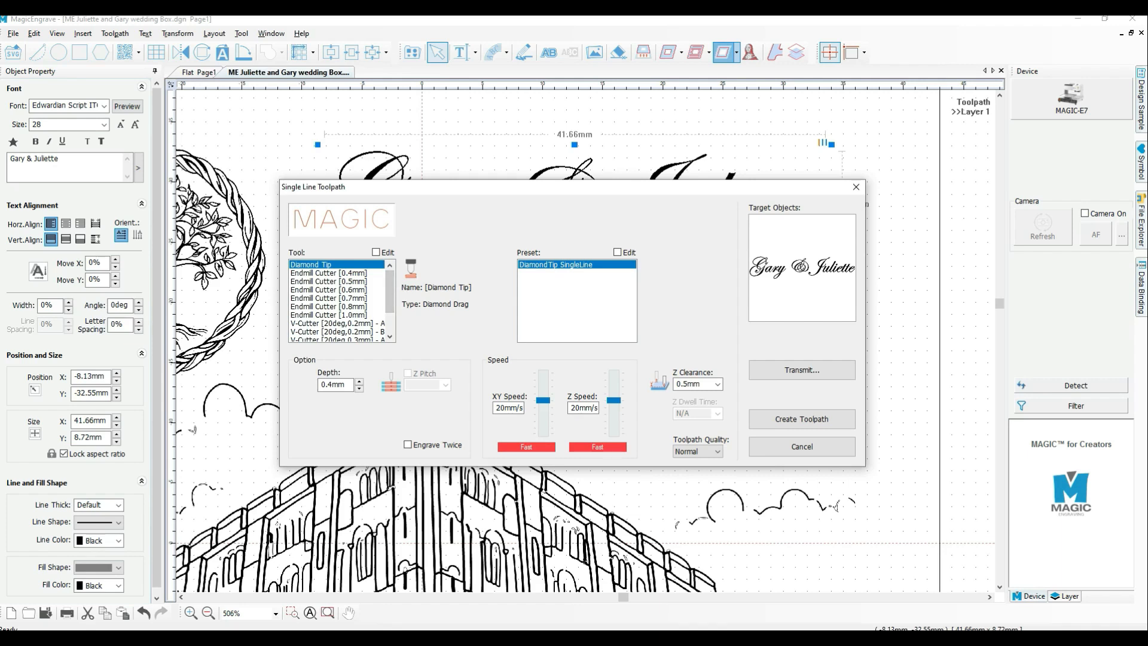
pyautogui.click(698, 384)
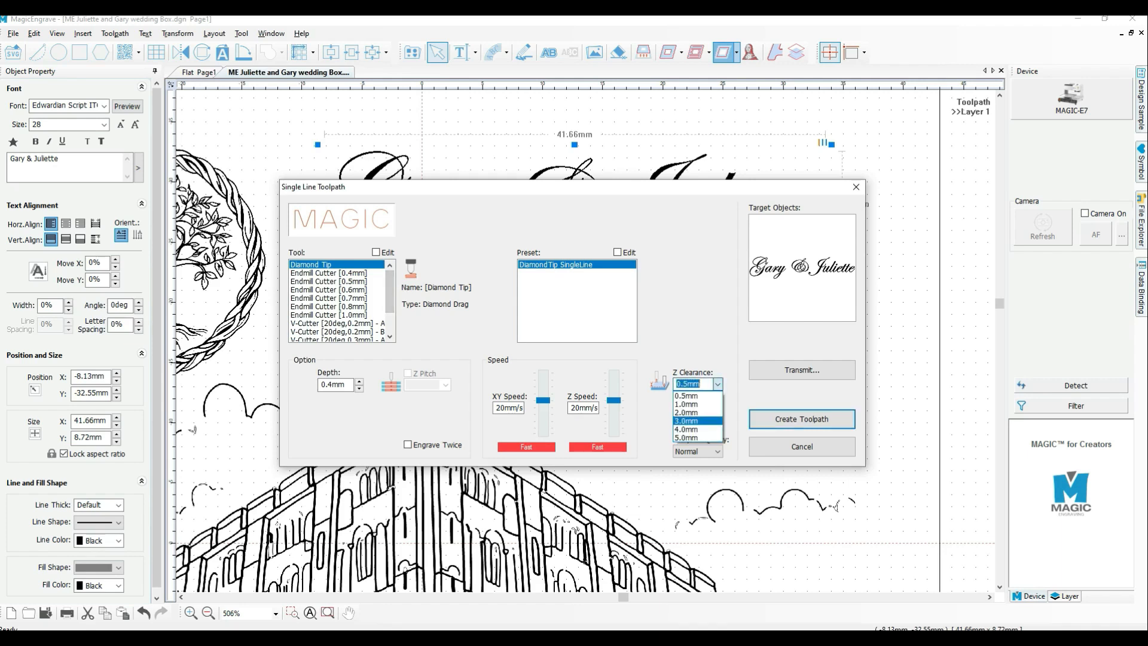
pyautogui.click(686, 421)
pyautogui.click(698, 452)
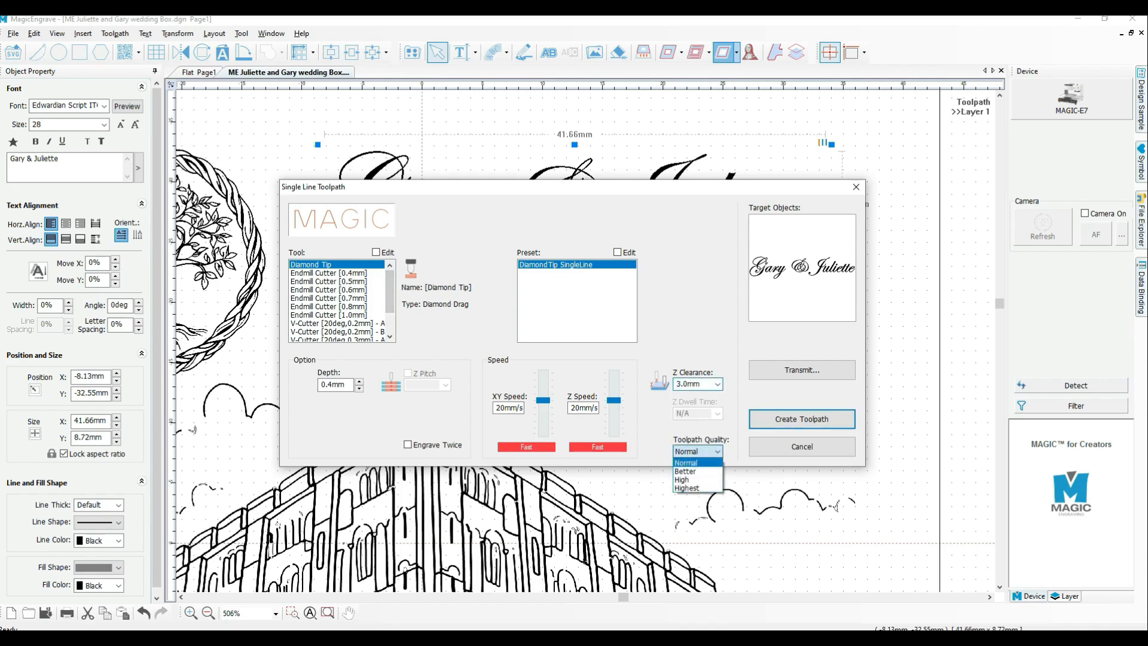
pyautogui.click(685, 480)
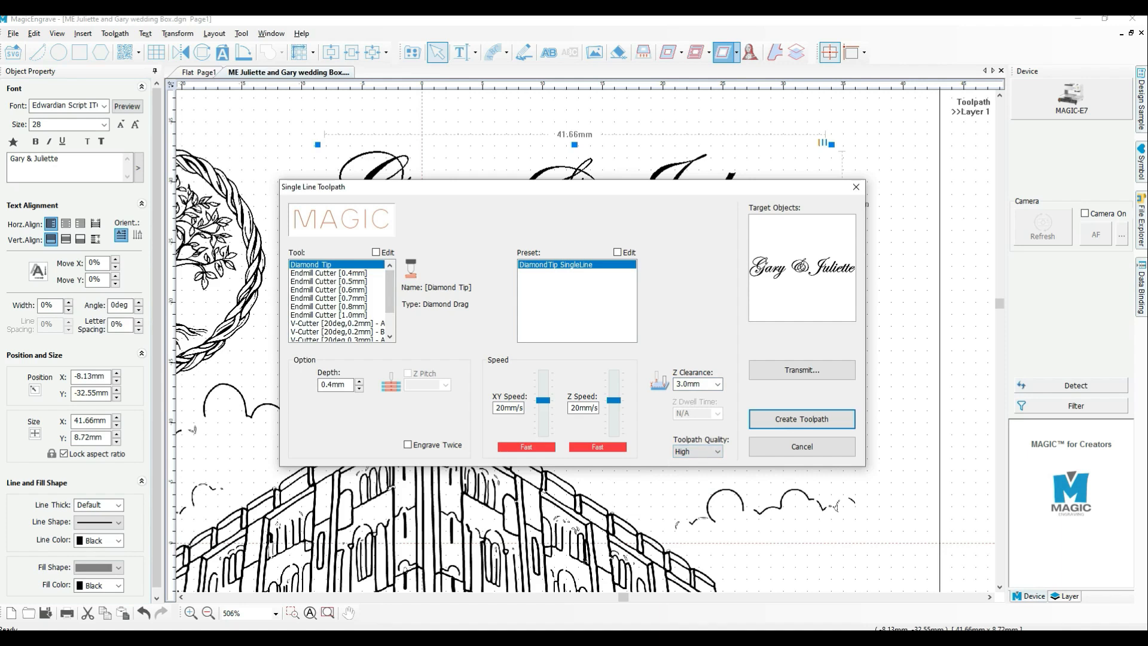
# Set the single line depth to 10.4 mm with Engrave Twice enabled and create the toolpath for the names text.
pyautogui.click(322, 384)
pyautogui.write('1')
pyautogui.click(408, 444)
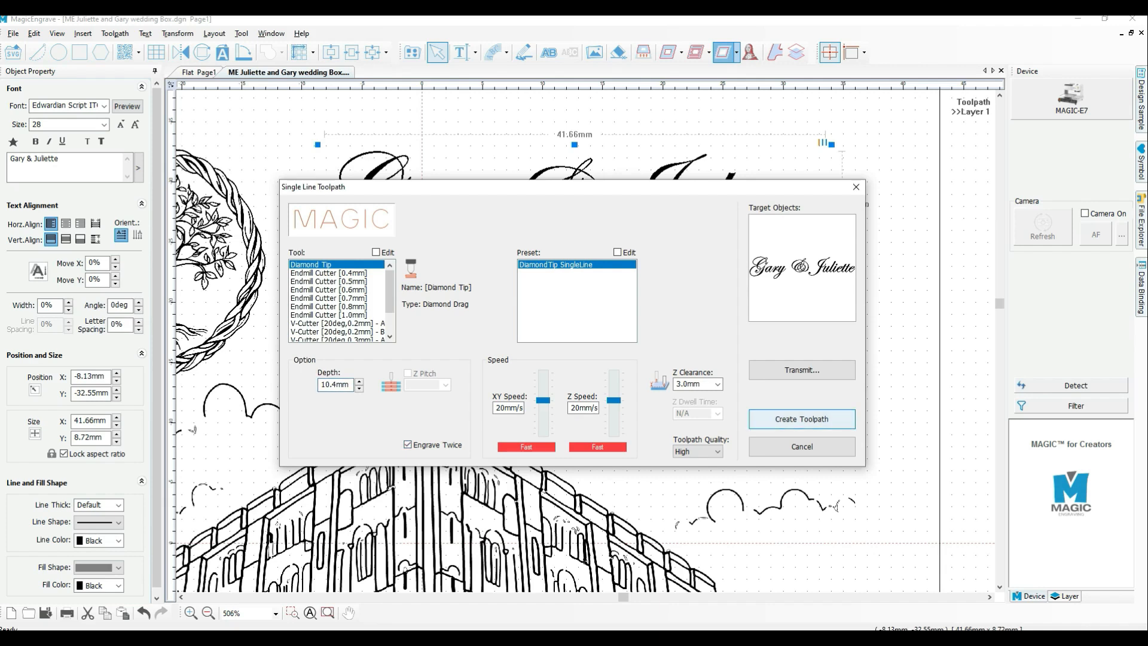
pyautogui.click(802, 418)
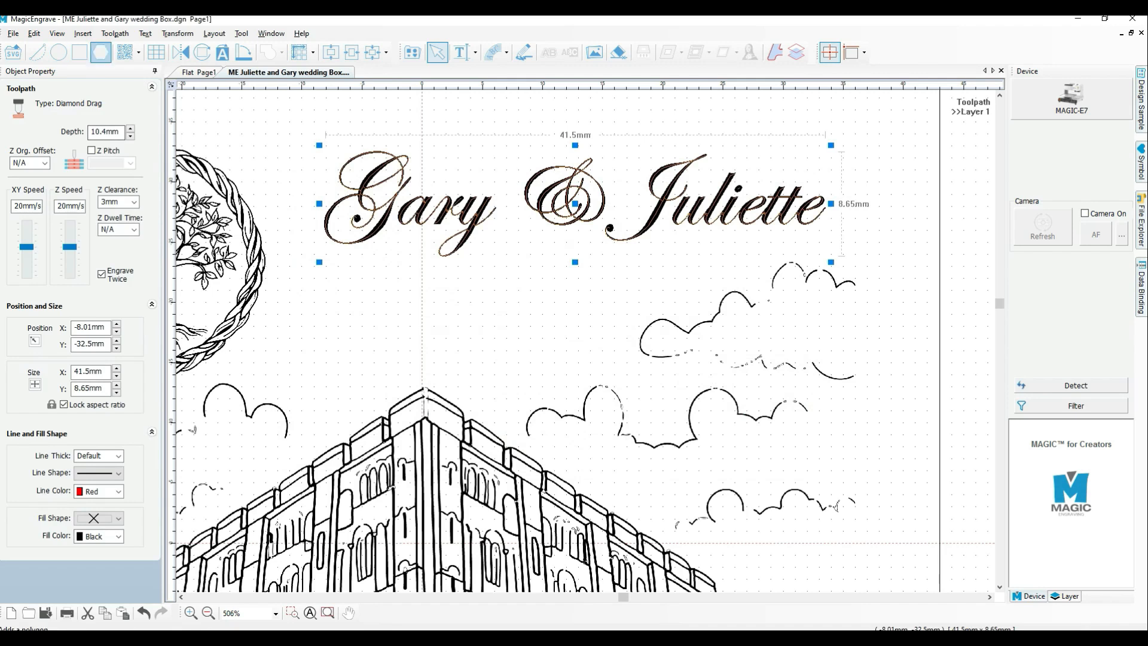
# Show only the toolpaths and review the NC output settings for the single line toolpath without starting the engraving.
pyautogui.click(115, 33)
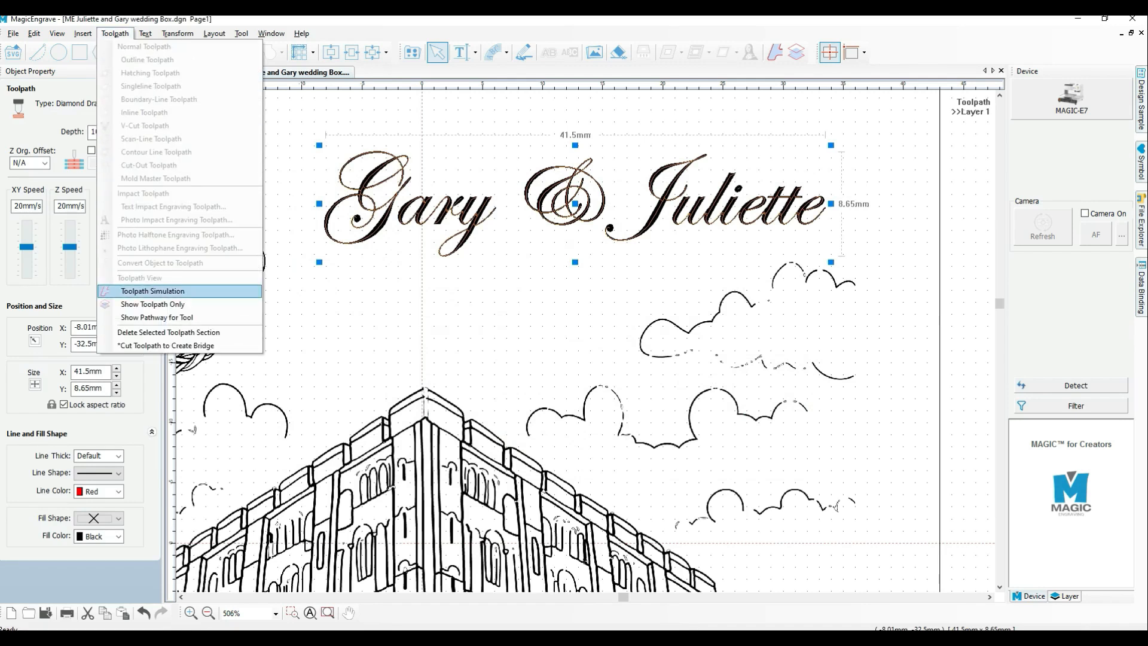
pyautogui.click(153, 304)
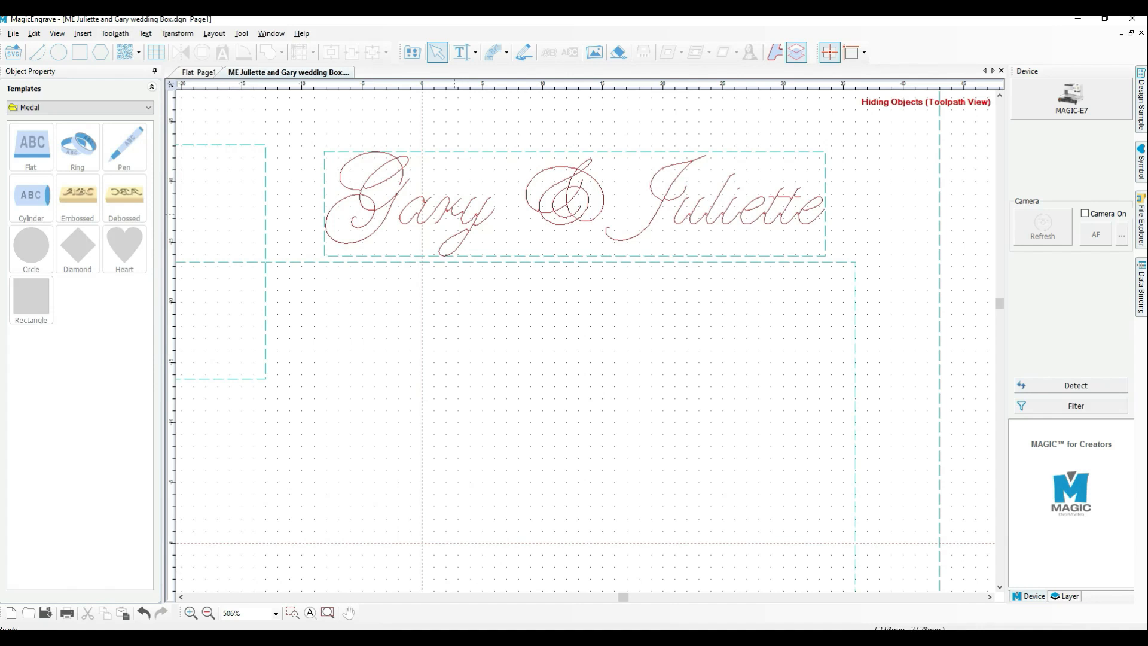
pyautogui.click(455, 215)
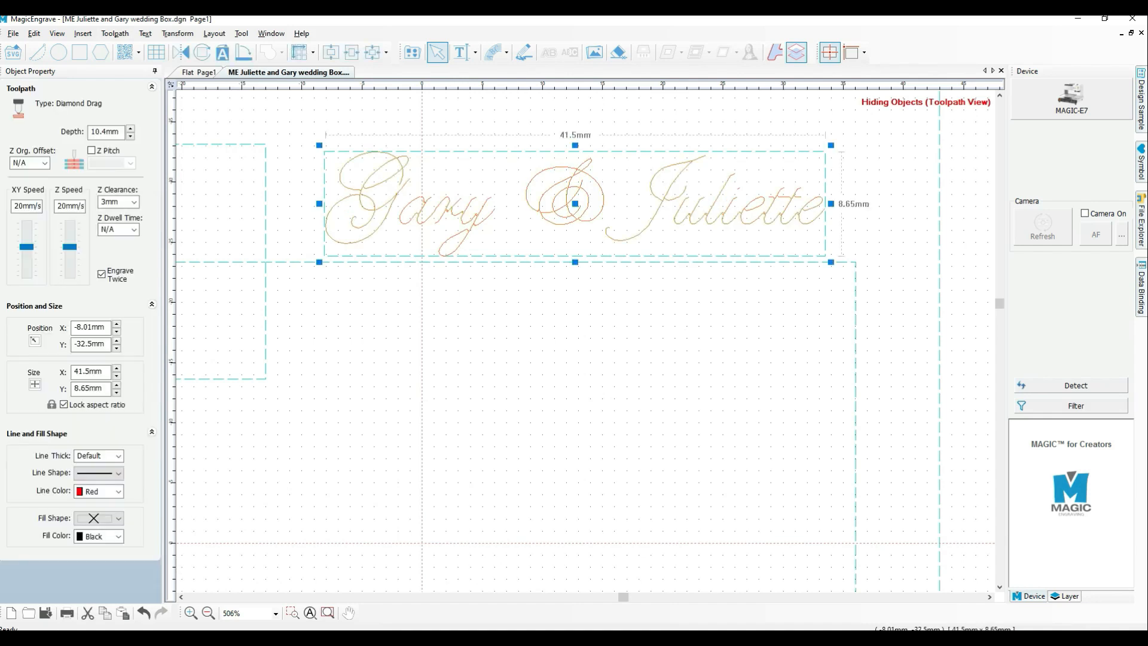
pyautogui.click(1072, 100)
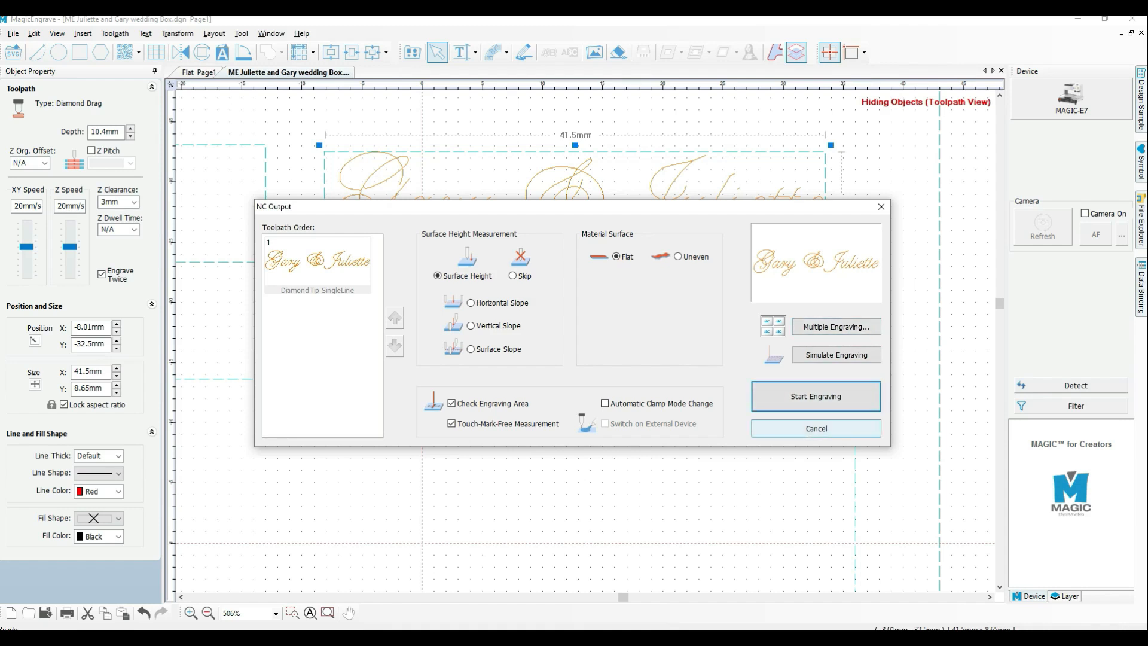
pyautogui.click(816, 428)
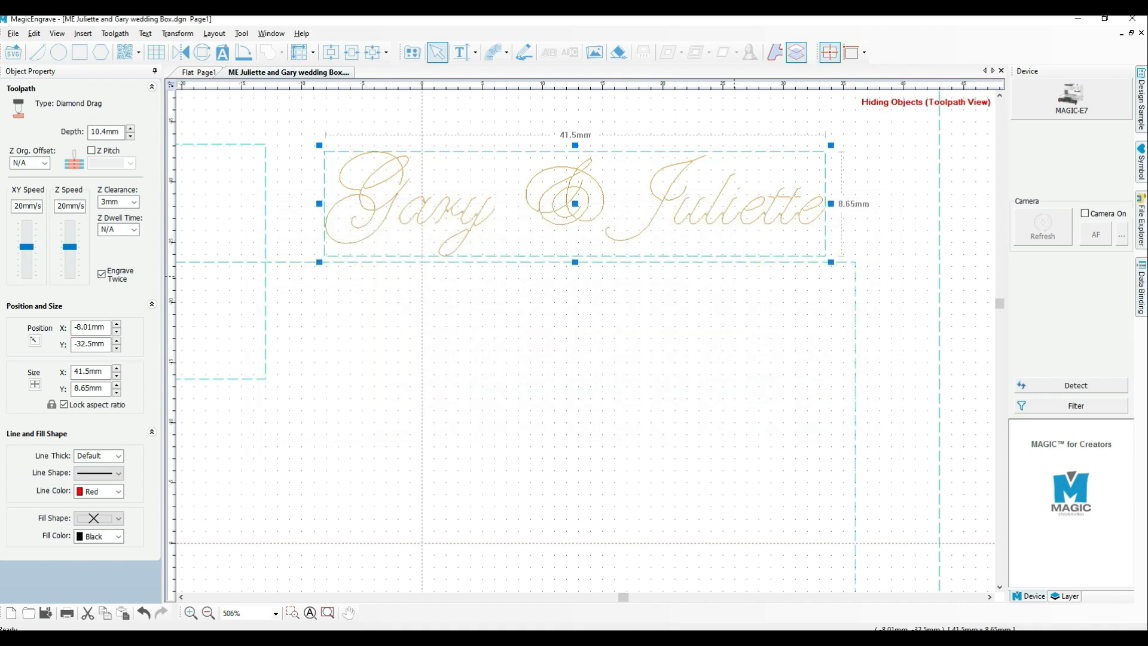
# Delete the single line toolpath from the names text and show the design objects again.
pyautogui.click(715, 223)
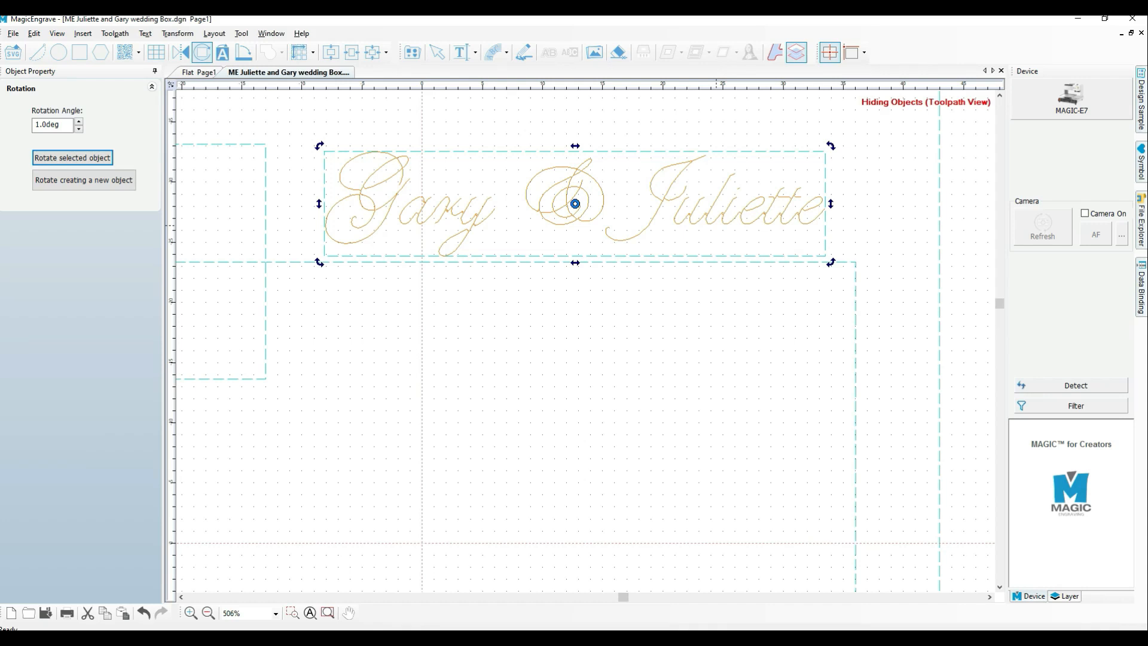
pyautogui.press('Escape')
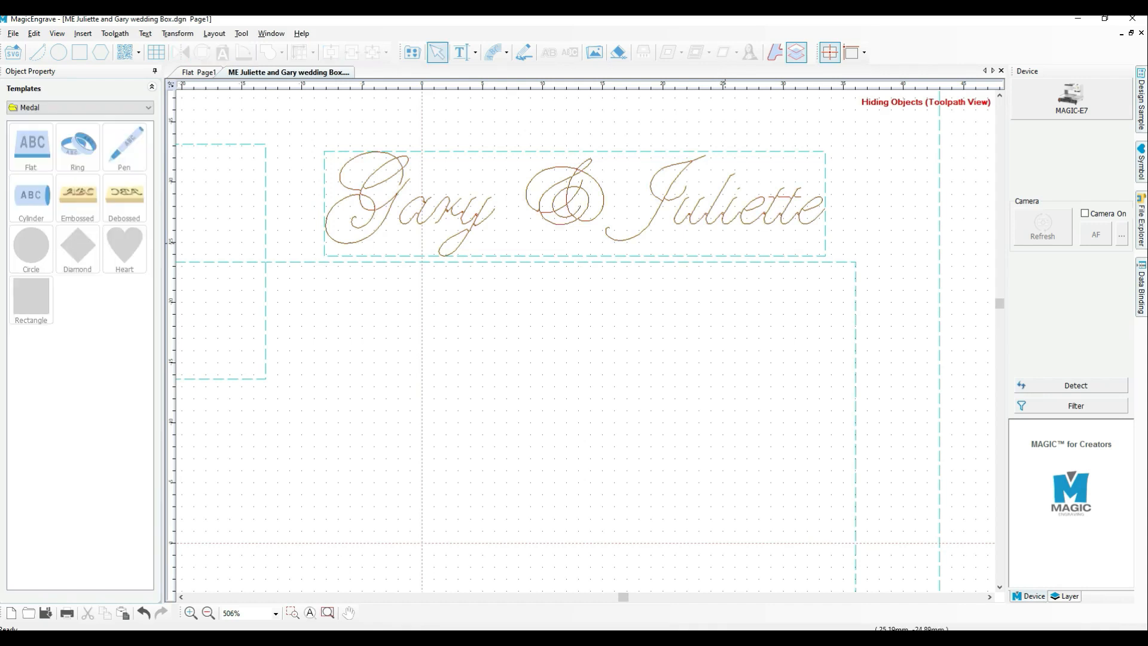
pyautogui.click(724, 210)
pyautogui.press('Delete')
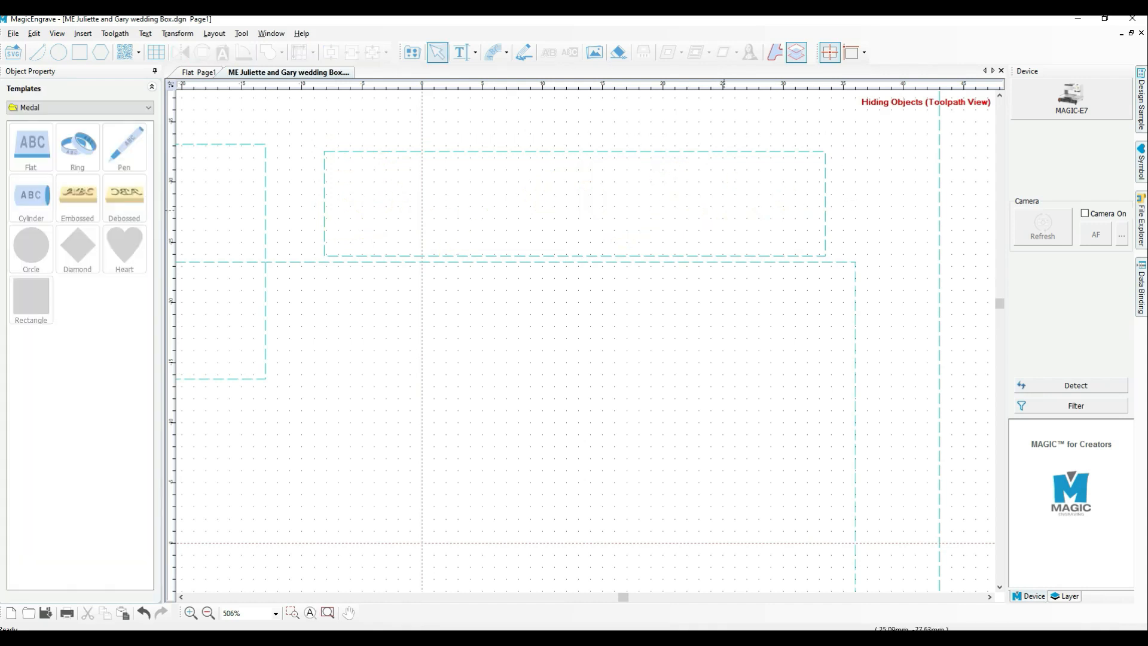
pyautogui.click(115, 33)
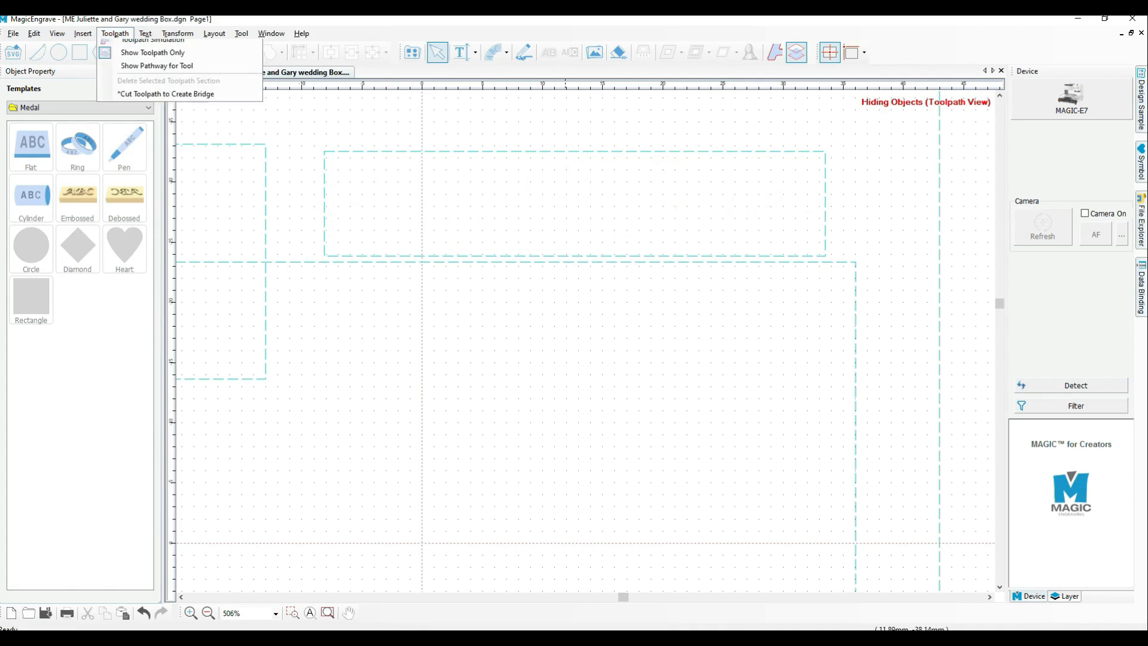
pyautogui.click(153, 305)
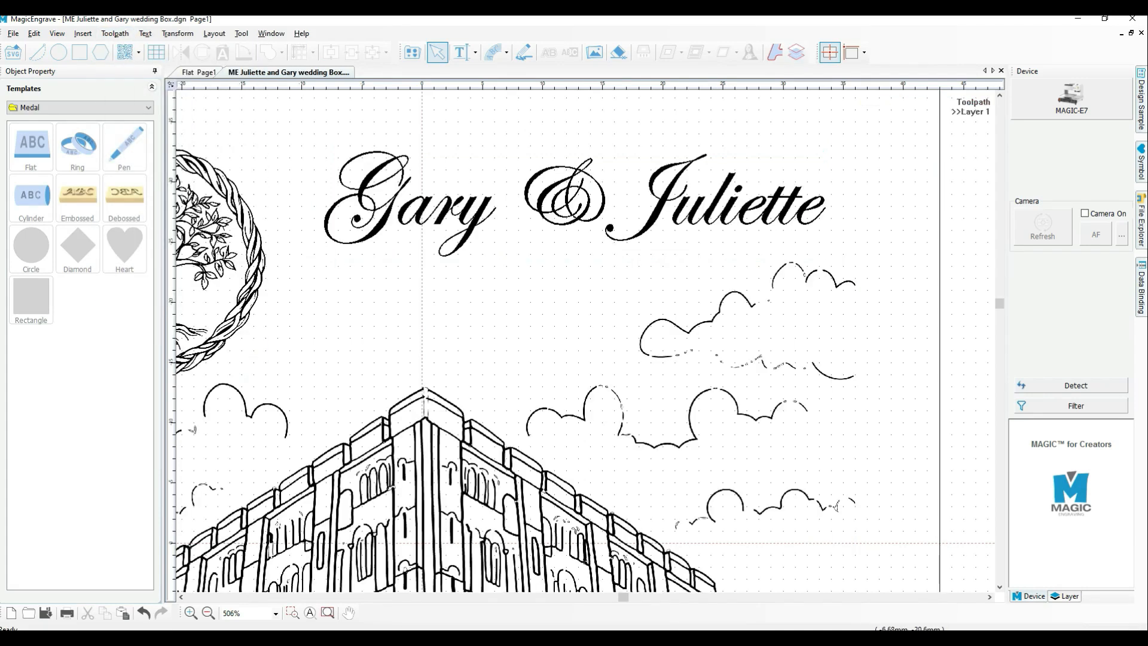
# Look over the whole wedding box layout and check the properties of its outer border rectangle.
pyautogui.scroll(-3, 472, 292)
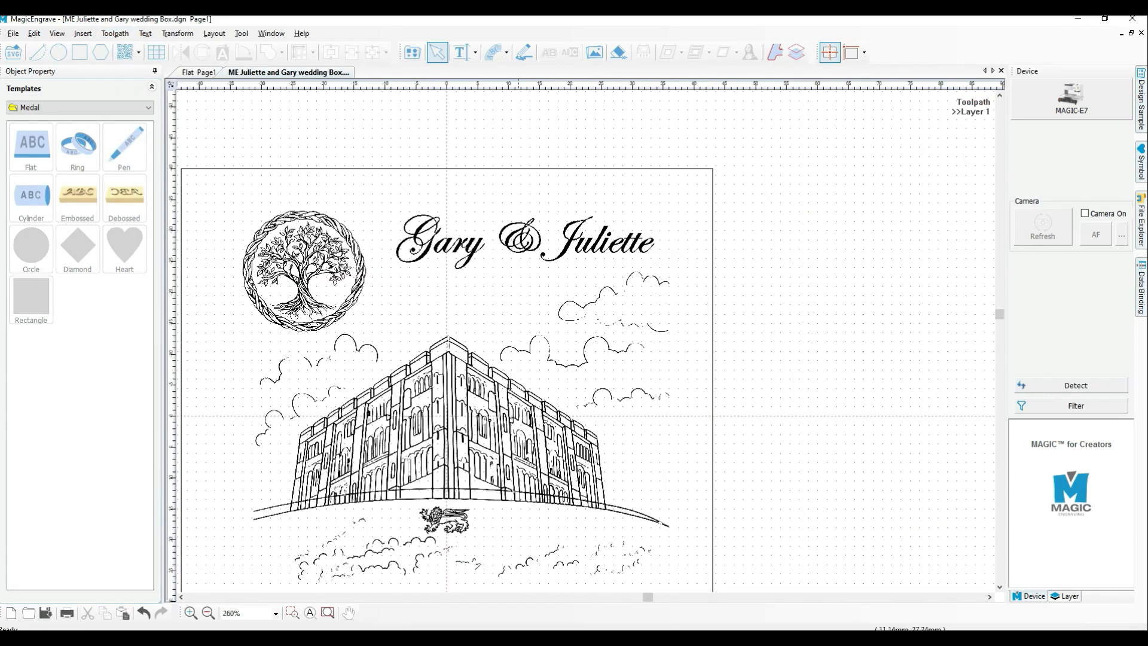
pyautogui.scroll(-1, 529, 528)
pyautogui.click(182, 597)
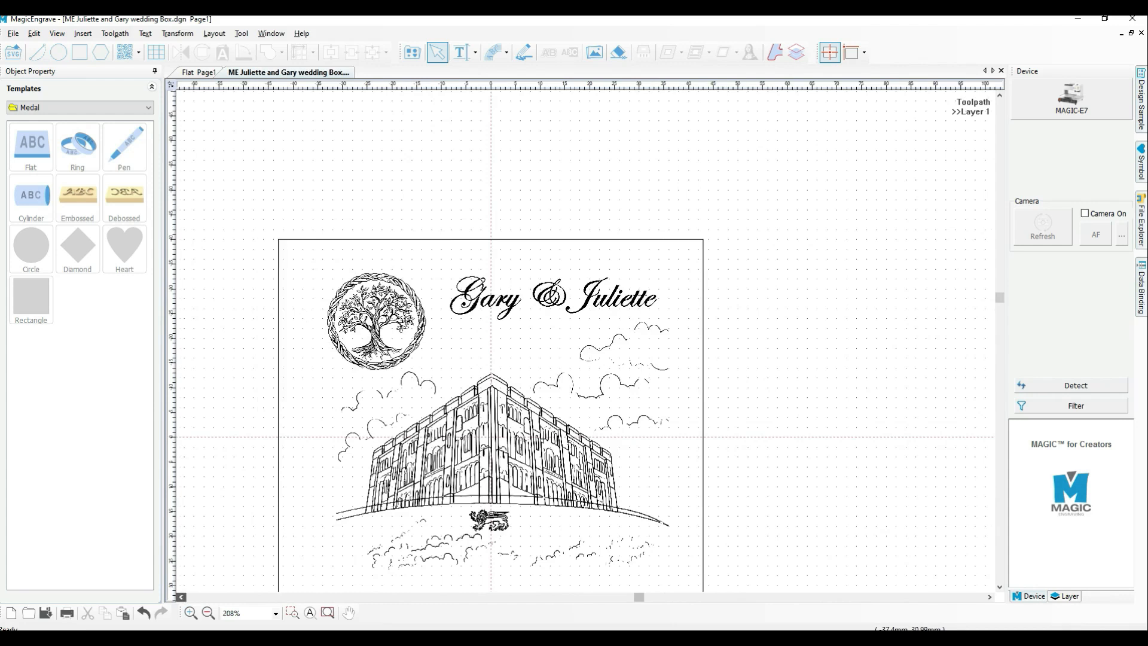
pyautogui.click(181, 597)
pyautogui.scroll(-1, 838, 273)
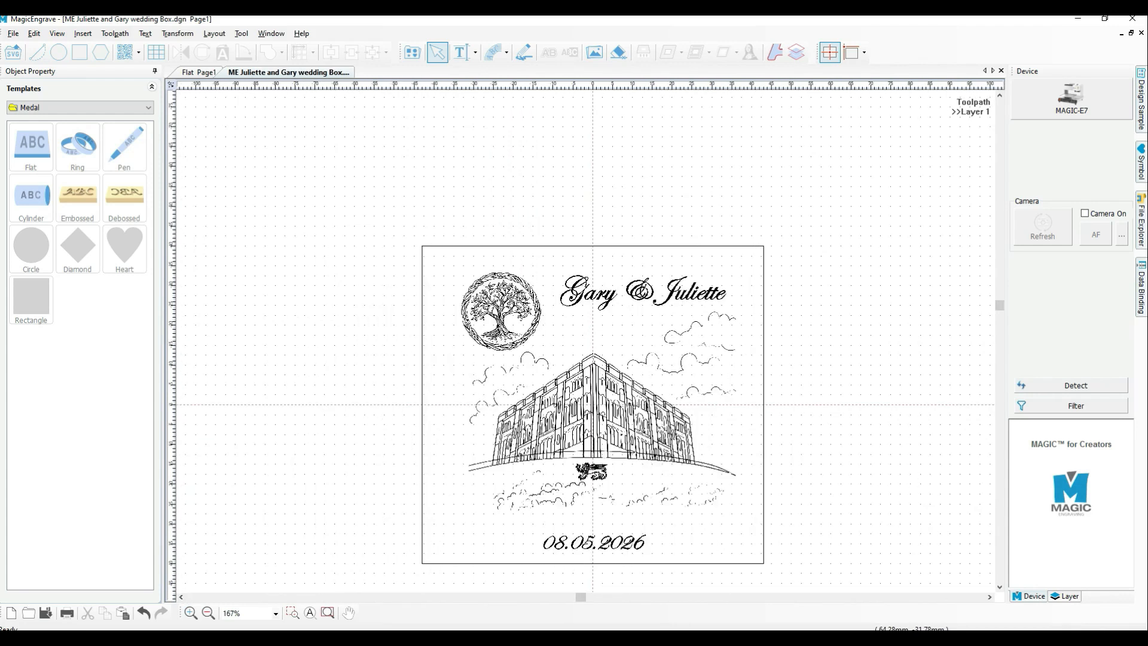
pyautogui.scroll(1, 887, 293)
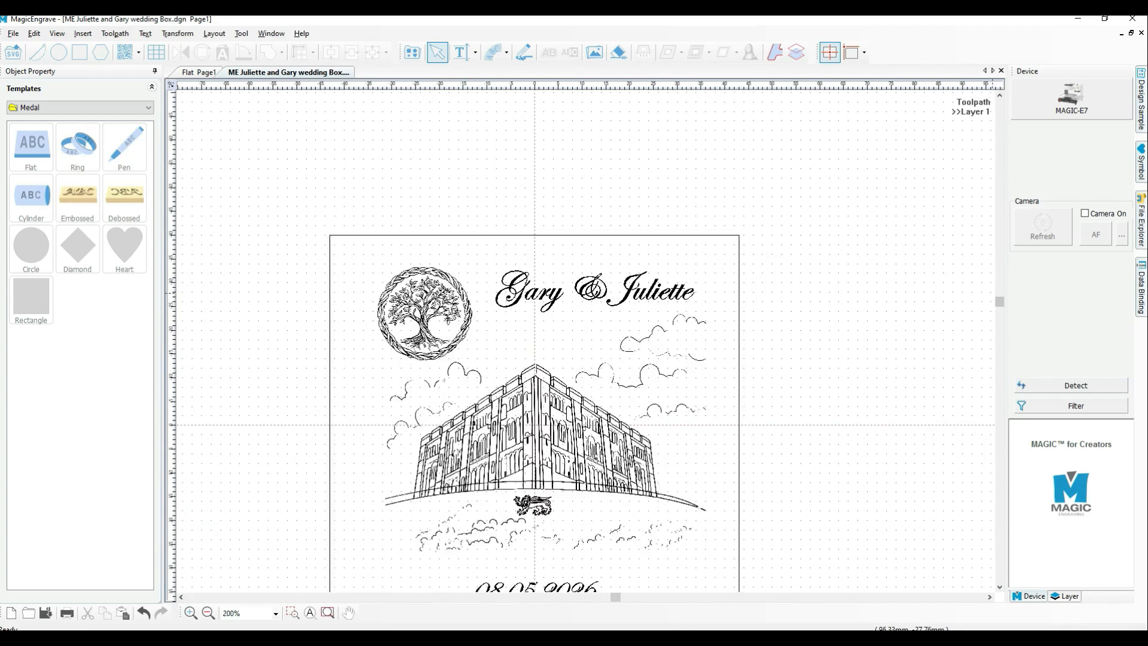
pyautogui.scroll(3, 586, 340)
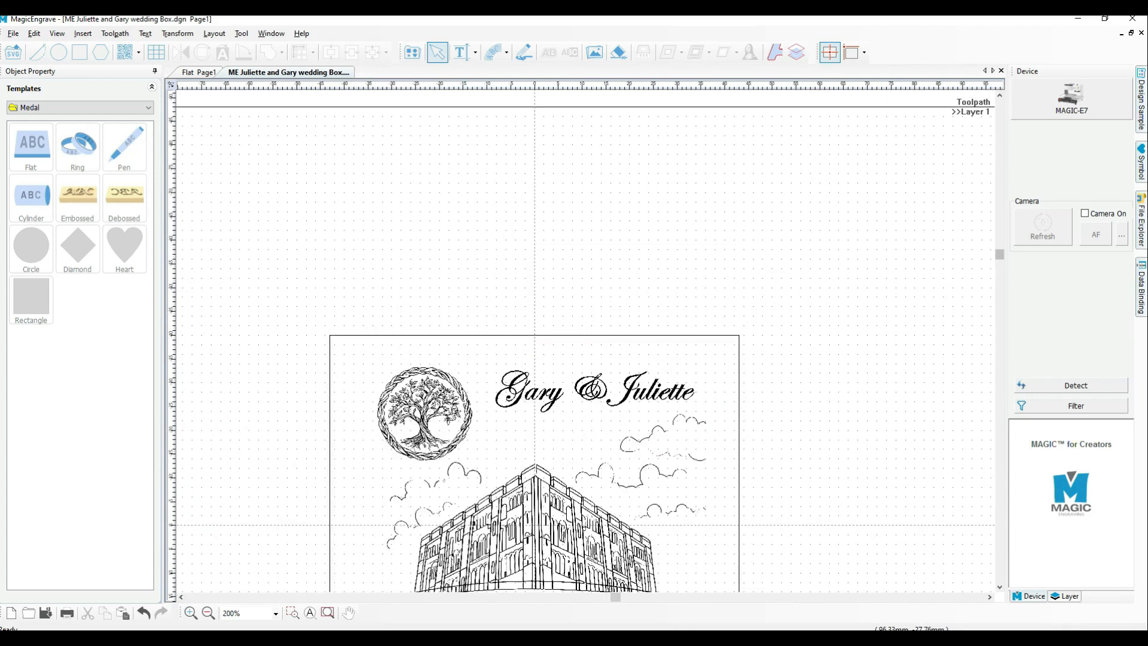
pyautogui.moveTo(999, 254); pyautogui.dragTo(999, 361)
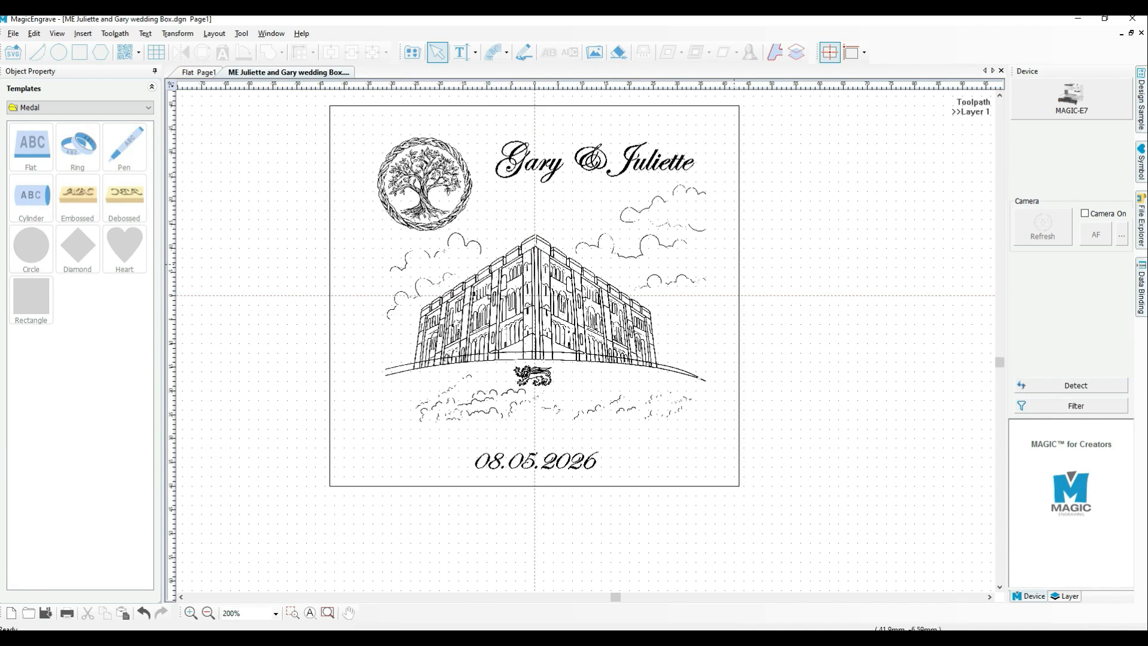
pyautogui.click(739, 266)
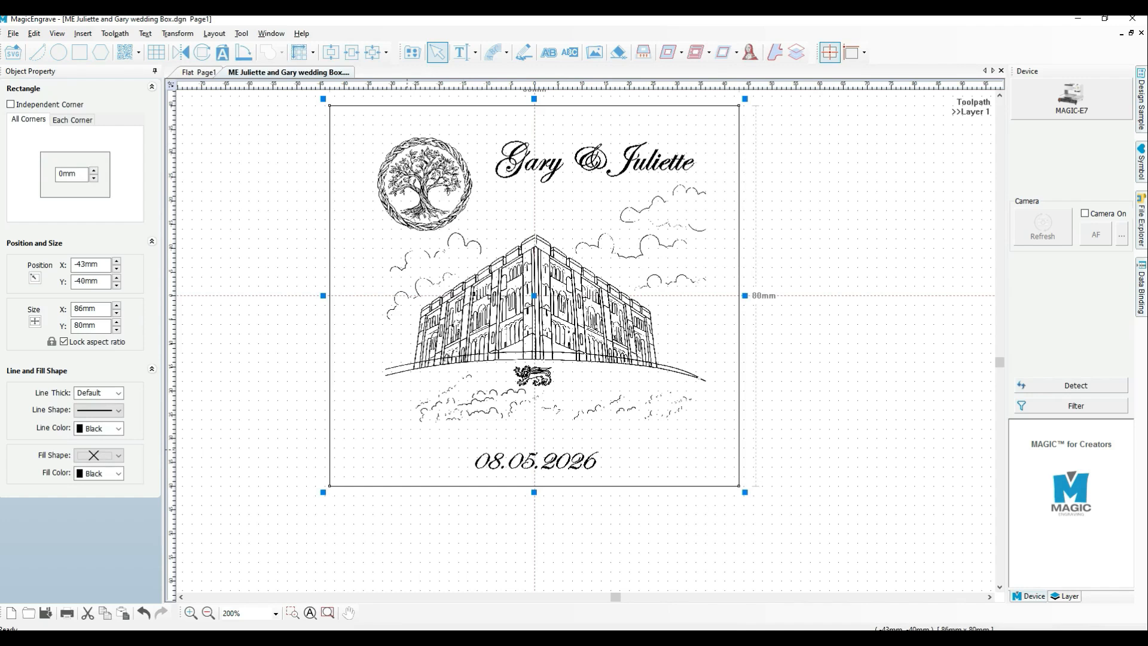
pyautogui.click(214, 149)
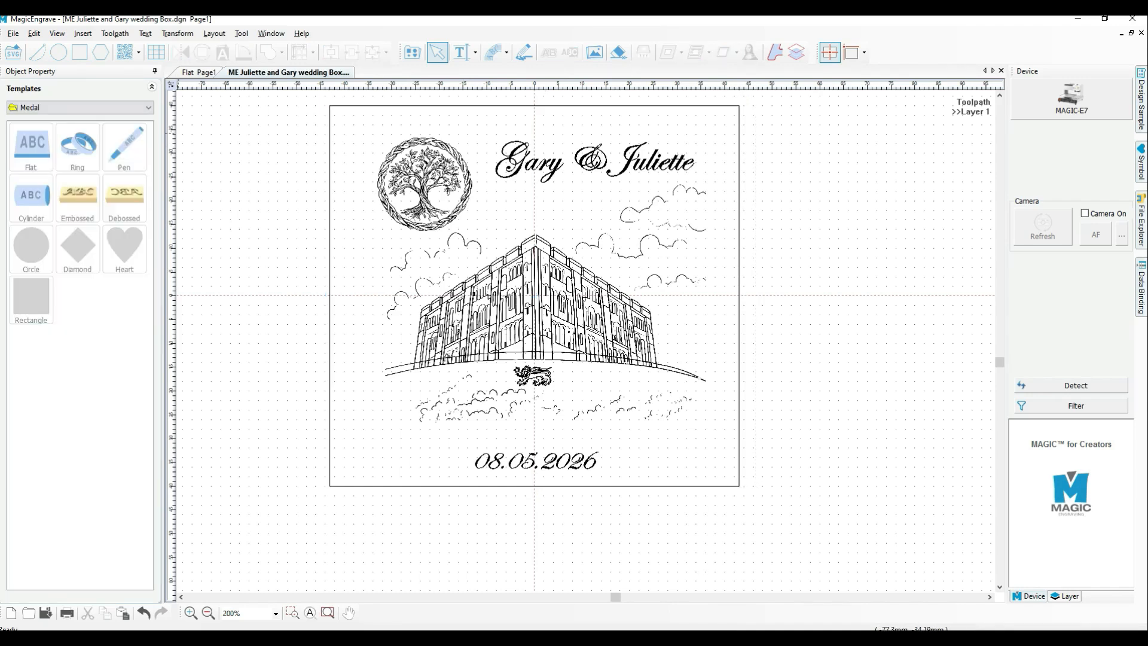
# Draw a test rectangle about 19 by 23 mm beside the design's left border and look through its line thickness, shape and colour options.
pyautogui.click(80, 53)
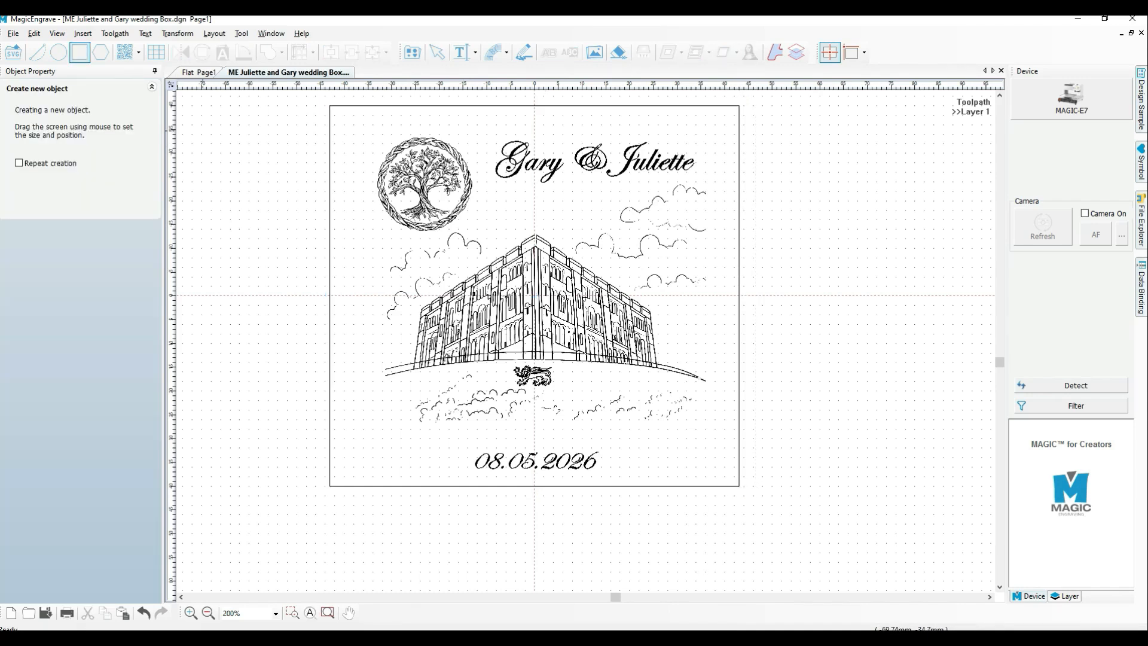
pyautogui.moveTo(203, 131); pyautogui.dragTo(293, 239)
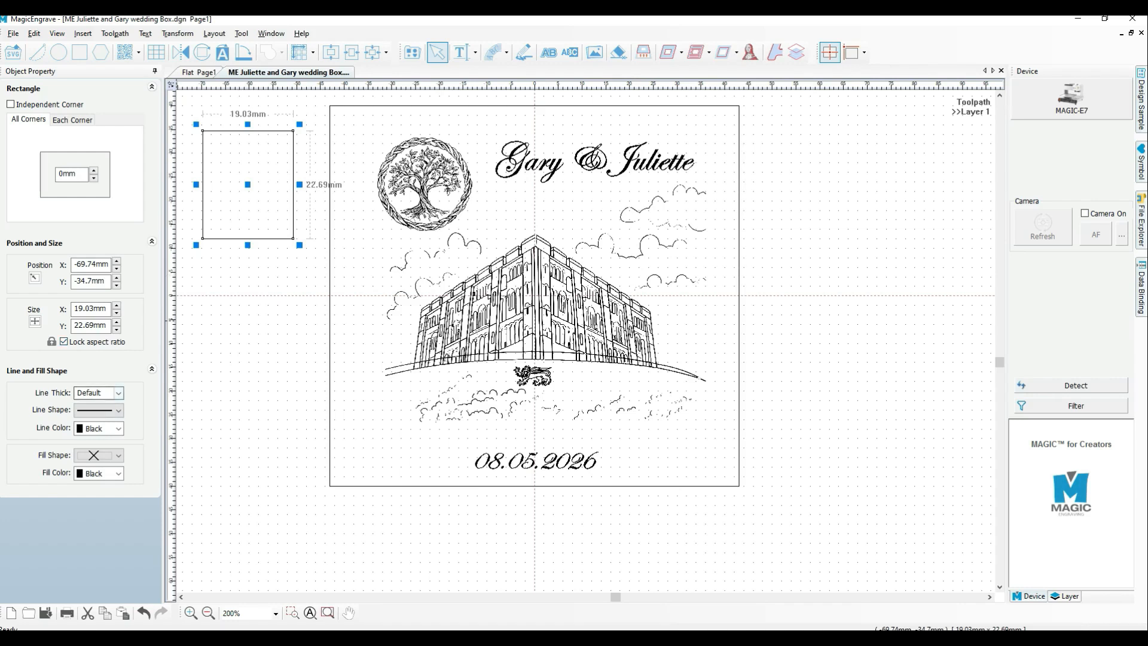
pyautogui.click(119, 393)
pyautogui.click(119, 393)
pyautogui.click(118, 410)
pyautogui.click(129, 424)
pyautogui.click(118, 429)
pyautogui.click(119, 428)
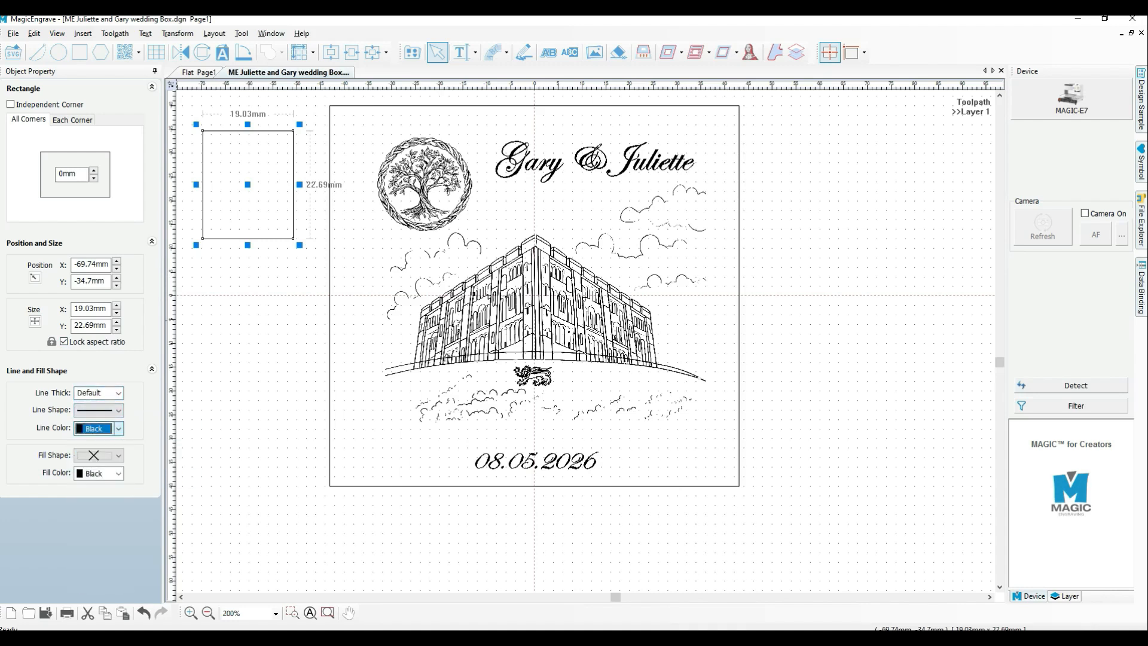
# Try the Solid Fill and Empty fill shapes on the test rectangle and delete the rectangle.
pyautogui.click(118, 455)
pyautogui.click(102, 479)
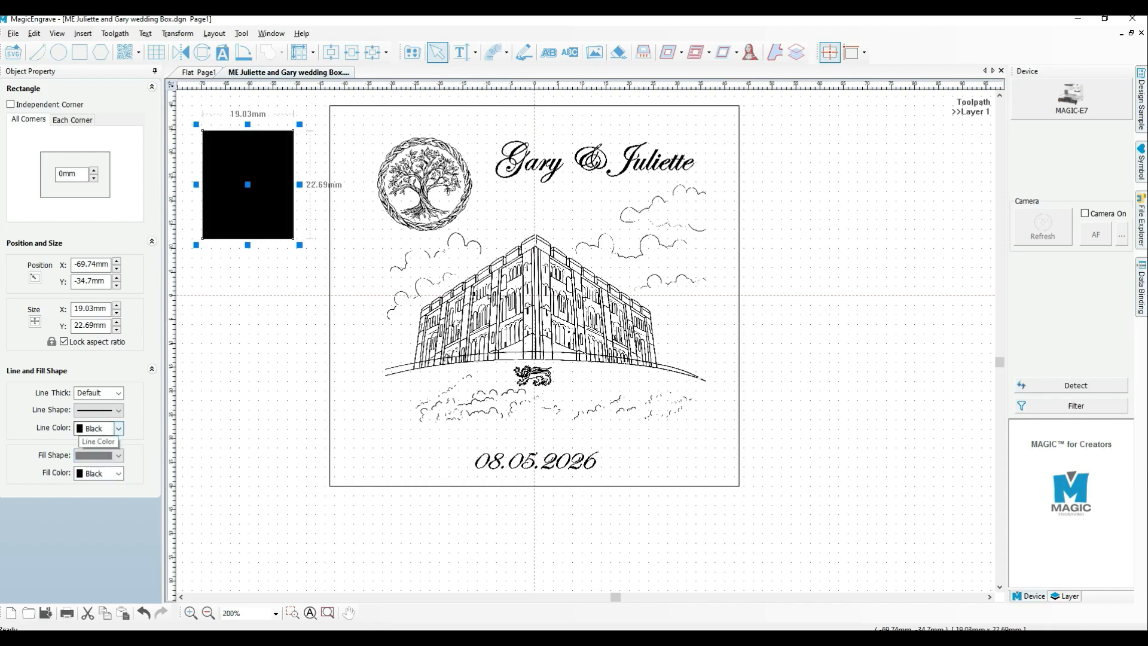
pyautogui.click(118, 455)
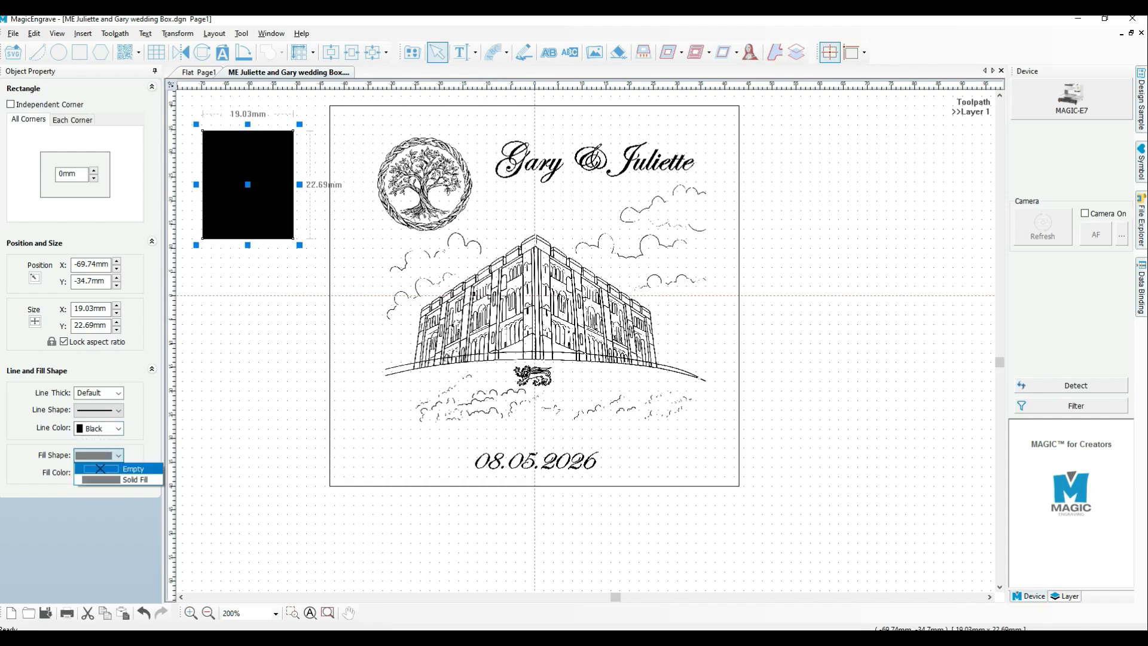
pyautogui.click(119, 469)
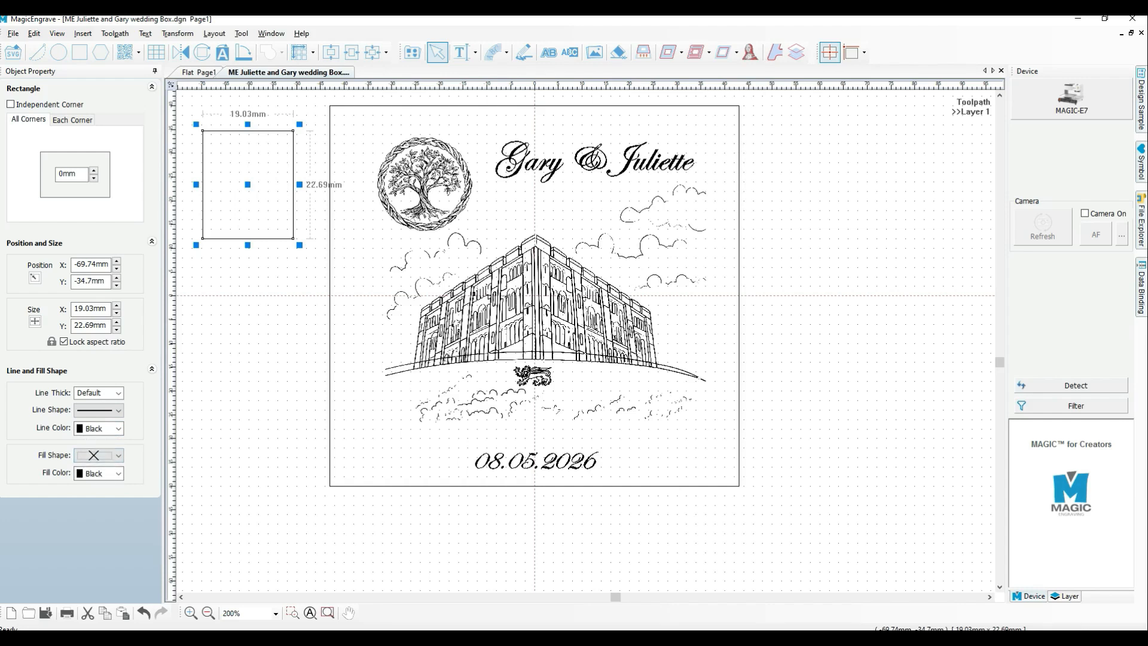
pyautogui.press('Delete')
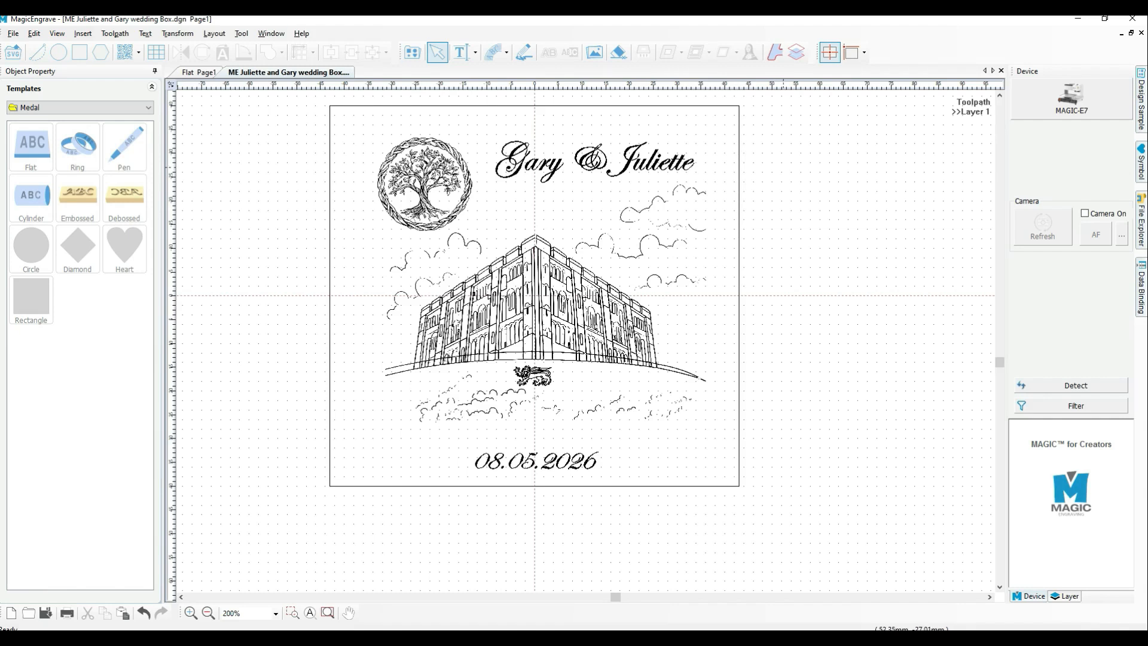
pyautogui.scroll(1, 783, 152)
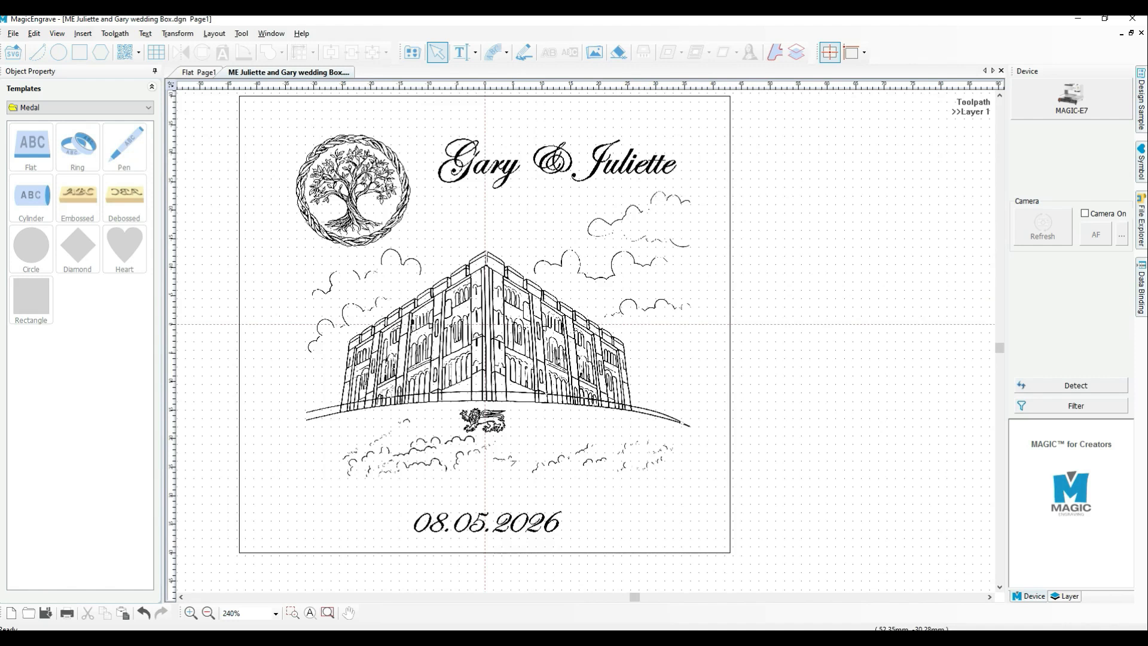